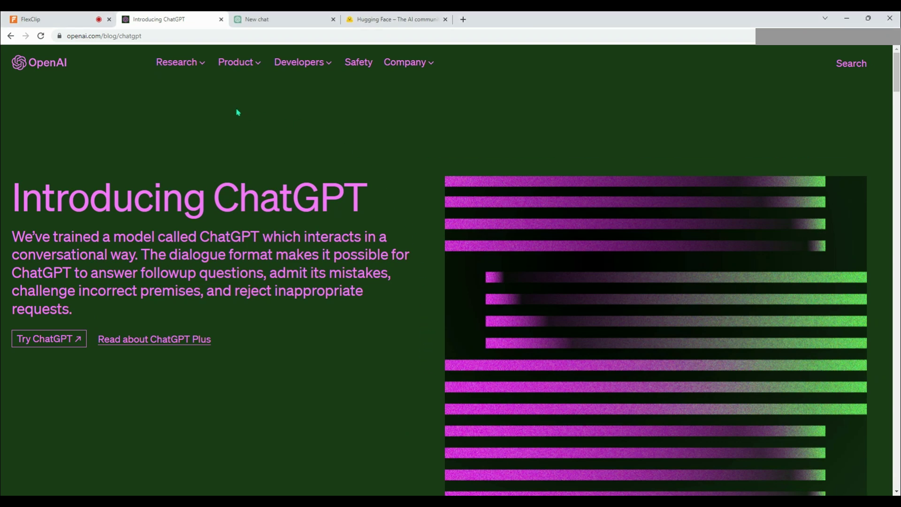
Browse OpenAI's Research, Product and Developers menus, then move to the new GPT-4 chat
{"action": "left_click", "coordinate": [205, 69]}
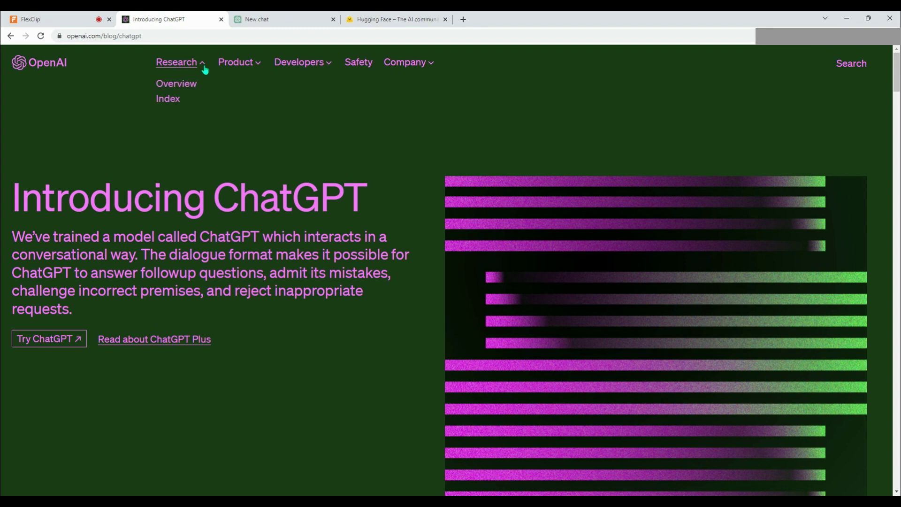
{"action": "left_click", "coordinate": [262, 68]}
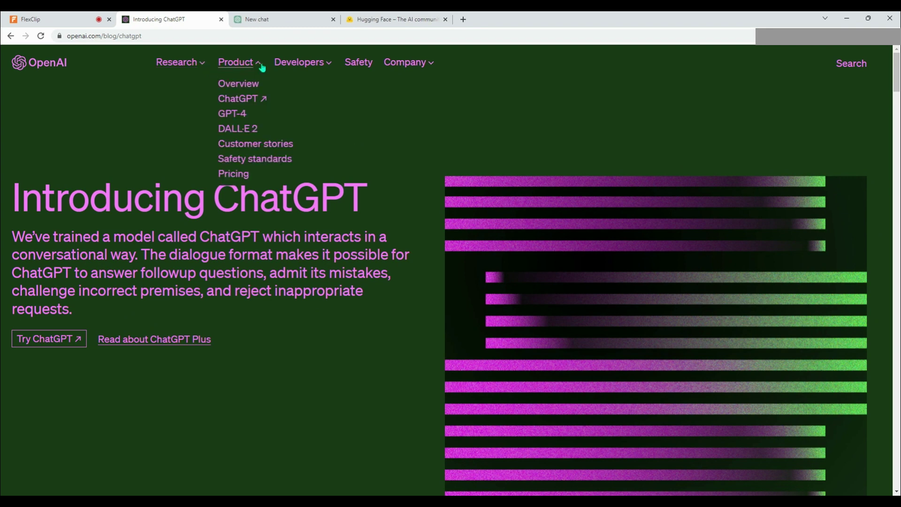
{"action": "left_click", "coordinate": [334, 69]}
{"action": "left_click", "coordinate": [217, 111]}
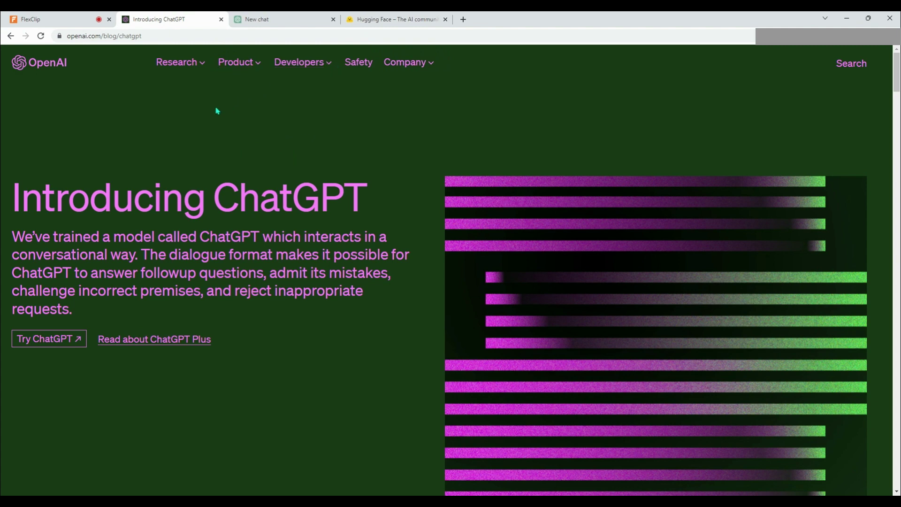
{"action": "left_click", "coordinate": [277, 25]}
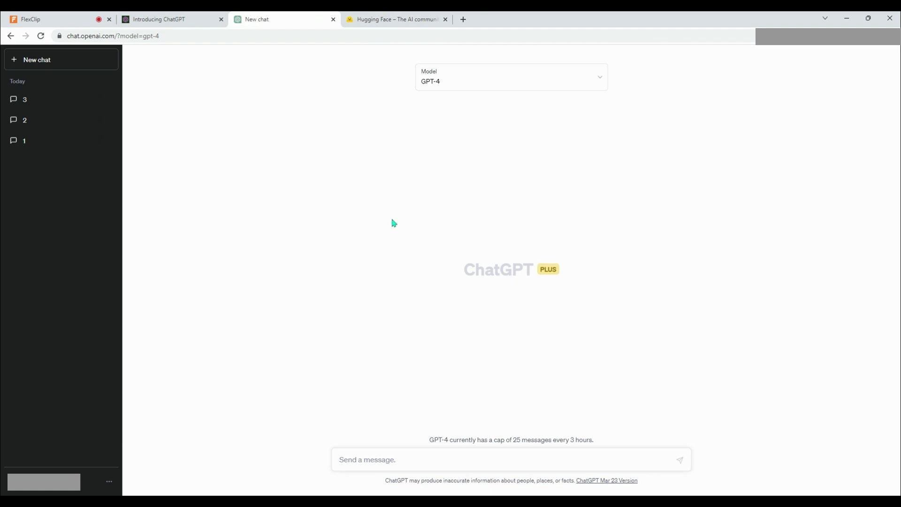
Switch to the Hugging Face homepage and highlight its 'The AI community' headline
{"action": "left_click", "coordinate": [379, 21]}
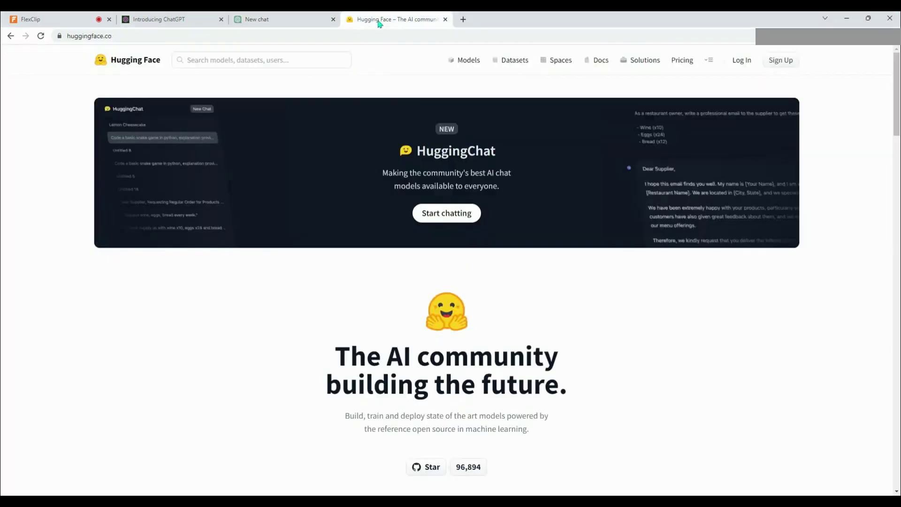
{"action": "left_click_drag", "start_coordinate": [327, 355], "coordinate": [565, 356]}
{"action": "left_click_drag", "start_coordinate": [333, 395], "coordinate": [575, 384]}
{"action": "left_click", "coordinate": [591, 382]}
Scroll down through the Hugging Face homepage sections and back to the top
{"action": "scroll", "coordinate": [265, 358], "scroll_direction": "down", "scroll_amount": 4}
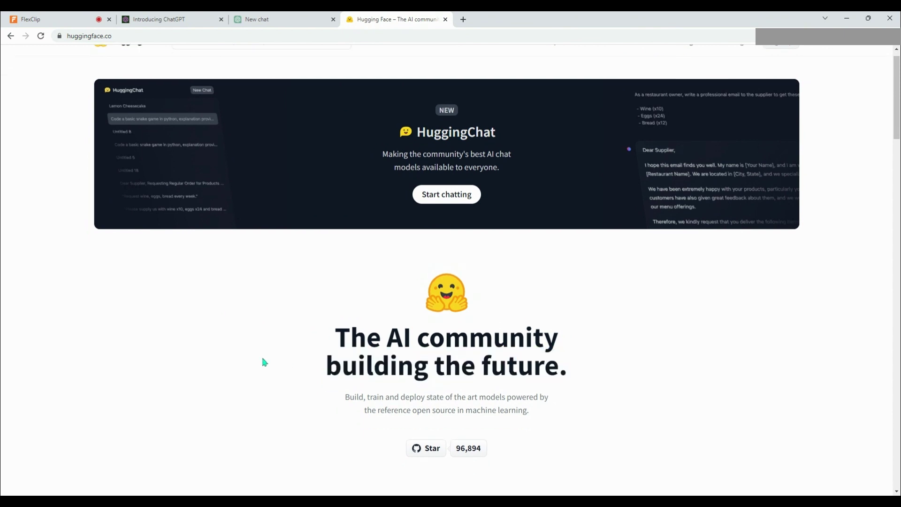
{"action": "scroll", "coordinate": [264, 362], "scroll_direction": "down", "scroll_amount": 5}
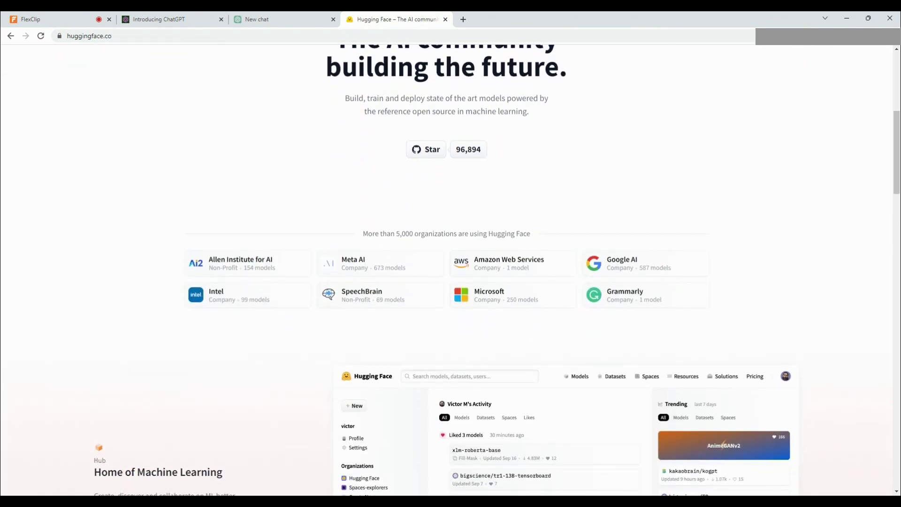
{"action": "scroll", "coordinate": [264, 362], "scroll_direction": "down", "scroll_amount": 1}
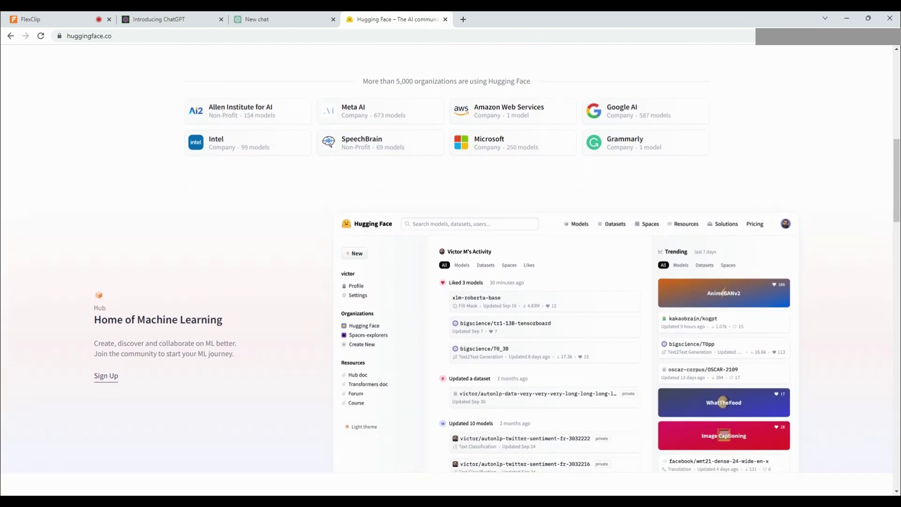
{"action": "scroll", "coordinate": [265, 362], "scroll_direction": "down", "scroll_amount": 1}
{"action": "scroll", "coordinate": [264, 362], "scroll_direction": "down", "scroll_amount": 5}
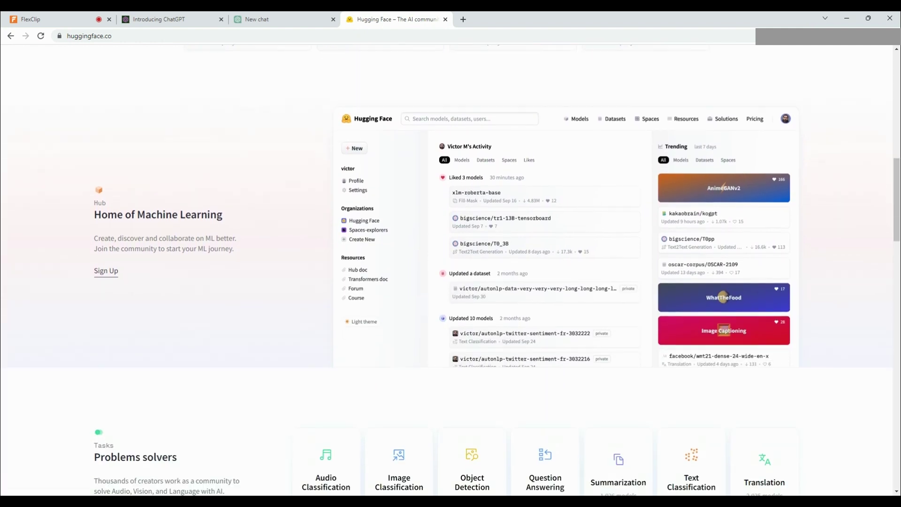
{"action": "scroll", "coordinate": [262, 362], "scroll_direction": "down", "scroll_amount": 3}
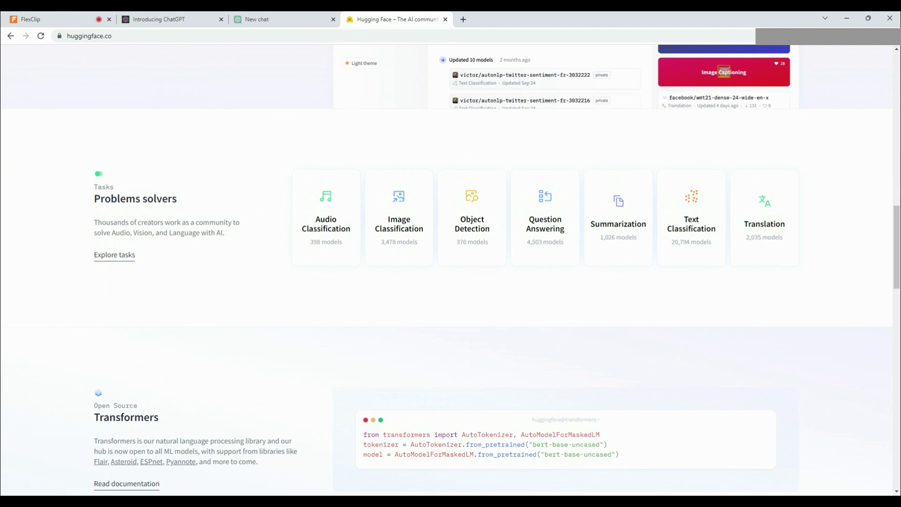
{"action": "scroll", "coordinate": [262, 358], "scroll_direction": "up", "scroll_amount": 3}
{"action": "scroll", "coordinate": [262, 358], "scroll_direction": "up", "scroll_amount": 9}
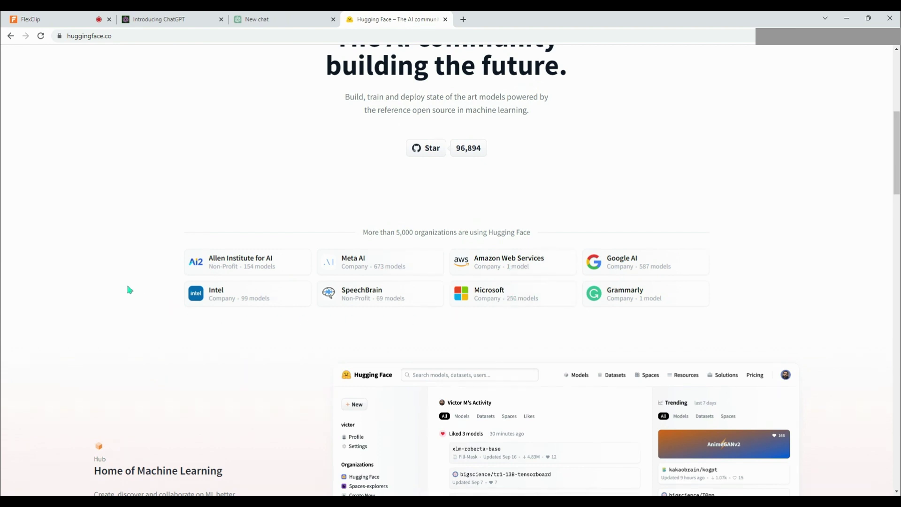
{"action": "scroll", "coordinate": [145, 285], "scroll_direction": "up", "scroll_amount": 7}
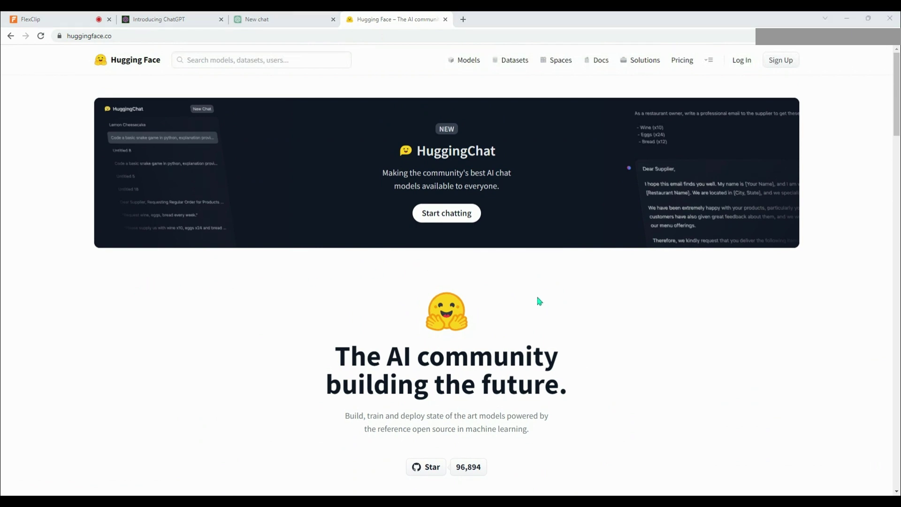
Launch HuggingChat, check the ChatGPT tab, and toggle the theme to light and back to dark
{"action": "left_click", "coordinate": [460, 219]}
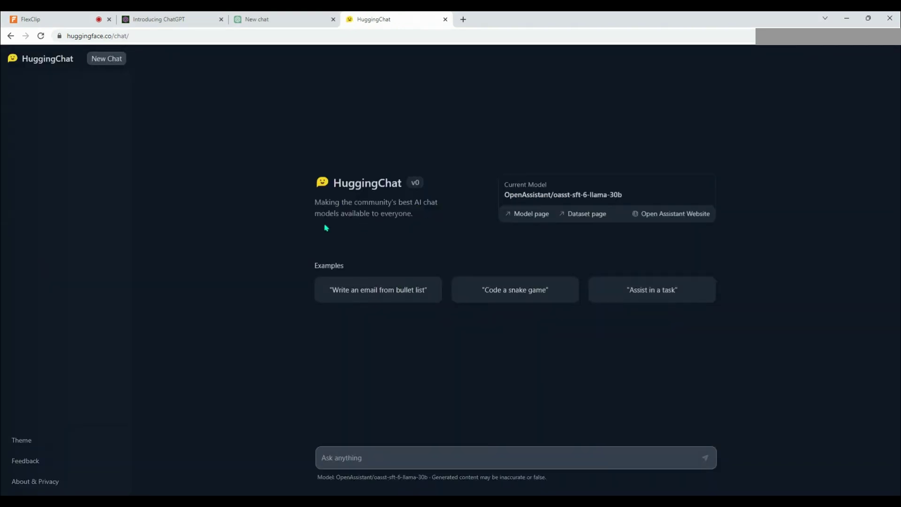
{"action": "left_click", "coordinate": [301, 19]}
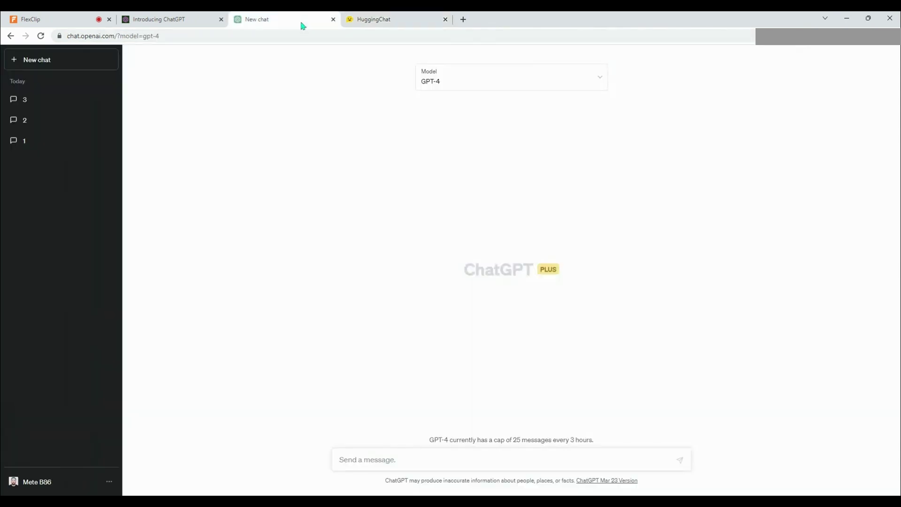
{"action": "left_click", "coordinate": [383, 21]}
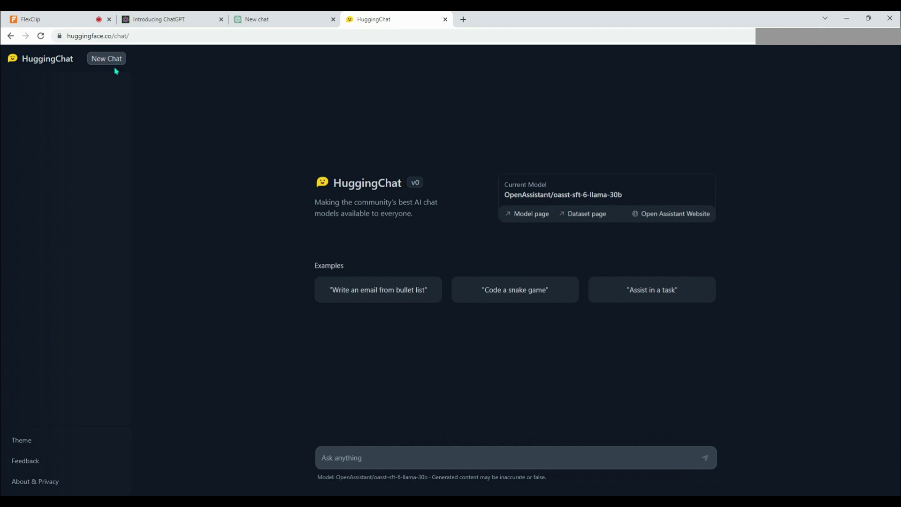
{"action": "left_click", "coordinate": [38, 439]}
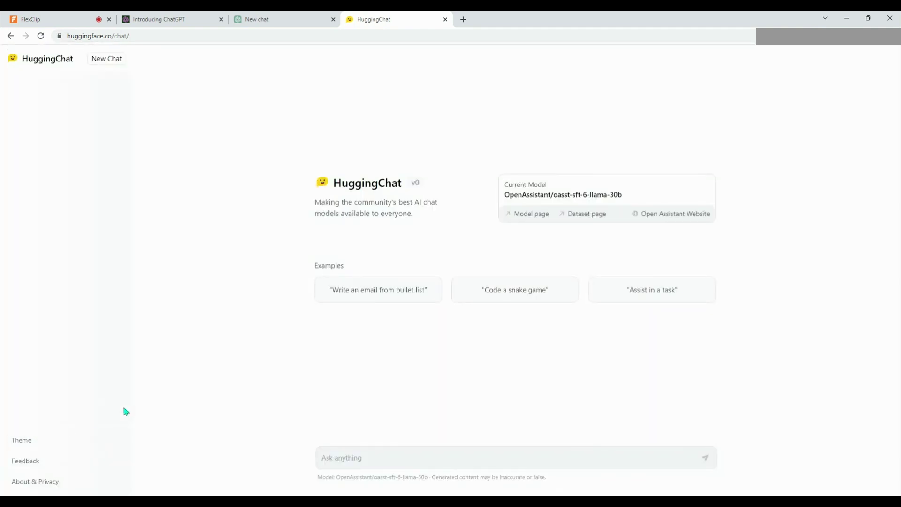
{"action": "left_click", "coordinate": [54, 442]}
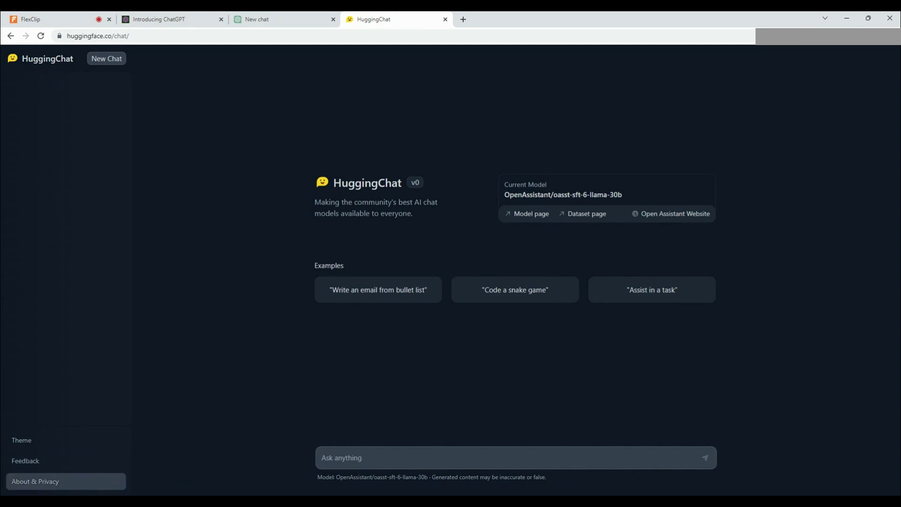
Open About & Privacy and read the lines on message use and sharing conversations with model authors
{"action": "left_click", "coordinate": [80, 484]}
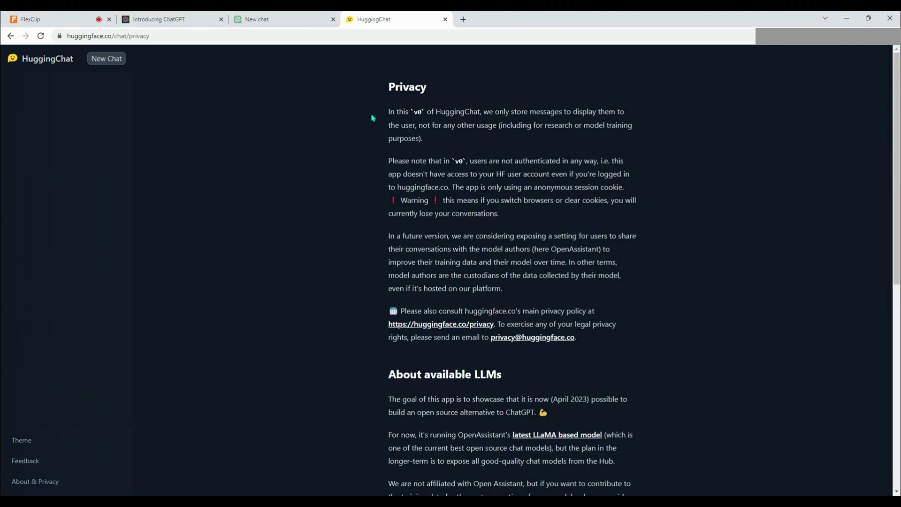
{"action": "left_click_drag", "start_coordinate": [388, 112], "coordinate": [631, 111]}
{"action": "left_click_drag", "start_coordinate": [381, 126], "coordinate": [642, 138]}
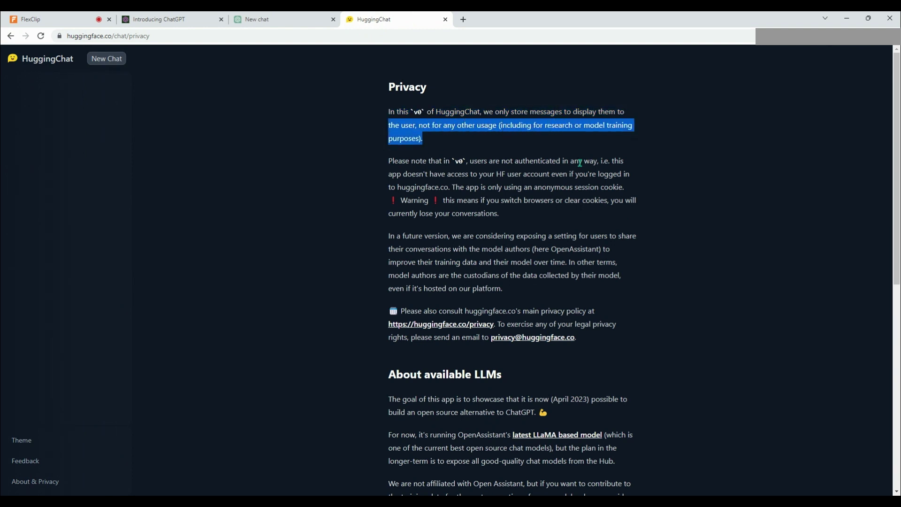
{"action": "left_click", "coordinate": [353, 169]}
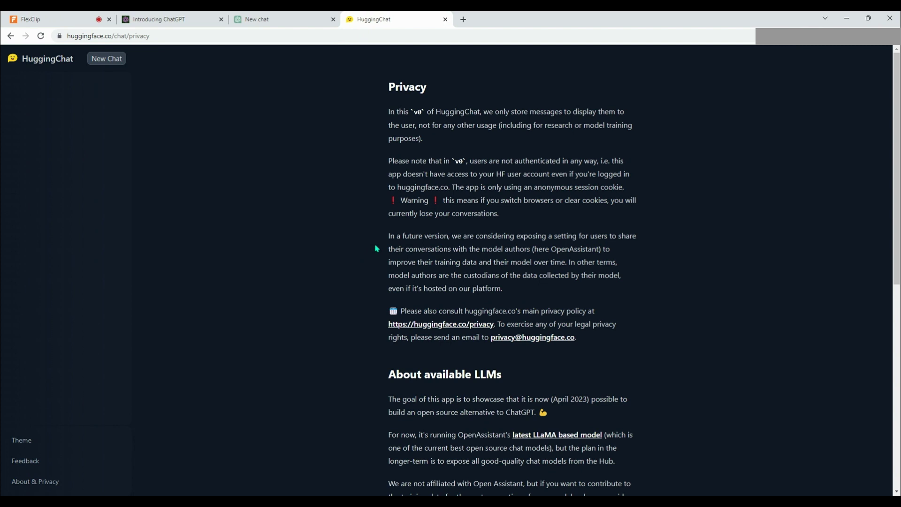
{"action": "left_click_drag", "start_coordinate": [378, 241], "coordinate": [641, 238]}
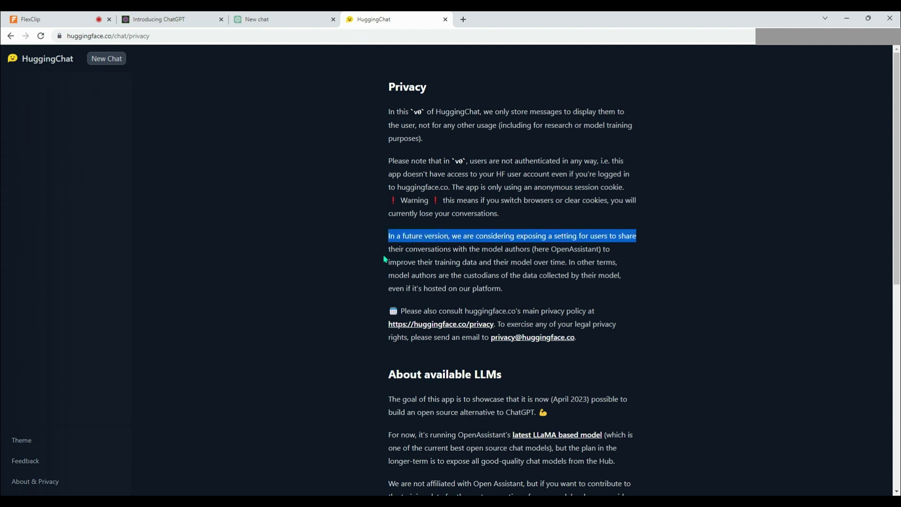
{"action": "left_click_drag", "start_coordinate": [386, 250], "coordinate": [531, 250]}
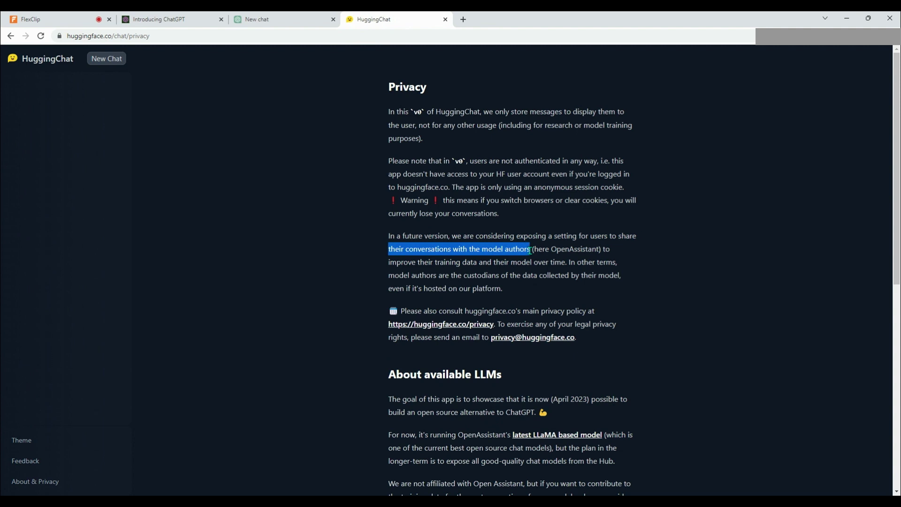
{"action": "left_click", "coordinate": [358, 284]}
Read the About available LLMs goal statement and the OpenAssistant technical details
{"action": "scroll", "coordinate": [358, 284], "scroll_direction": "down", "scroll_amount": 2}
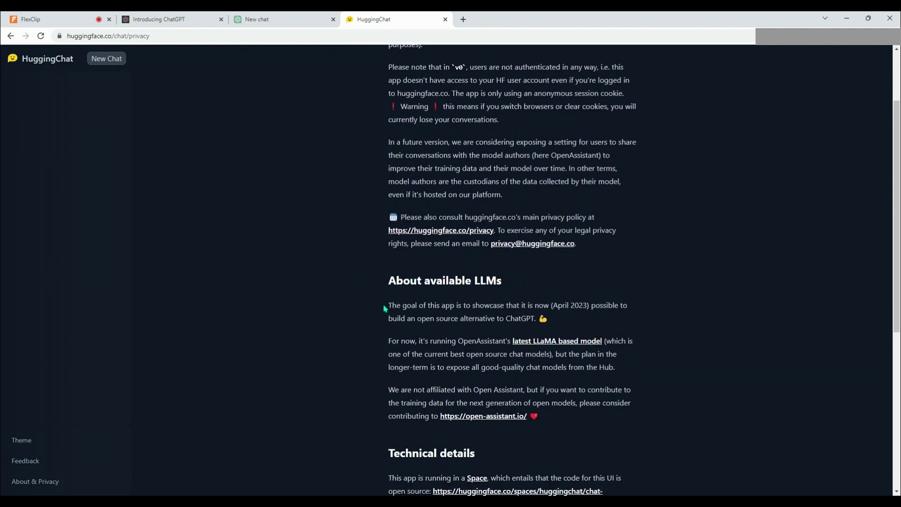
{"action": "left_click_drag", "start_coordinate": [385, 307], "coordinate": [571, 322]}
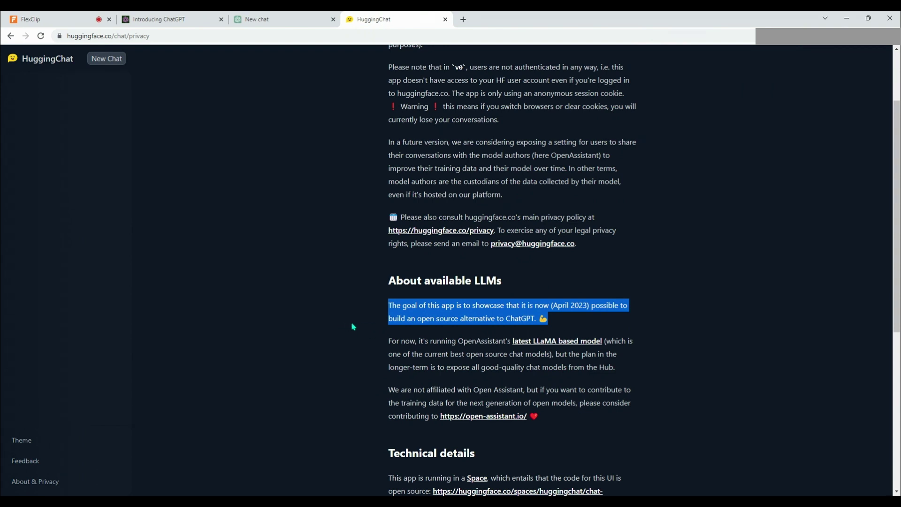
{"action": "scroll", "coordinate": [353, 326], "scroll_direction": "down", "scroll_amount": 2}
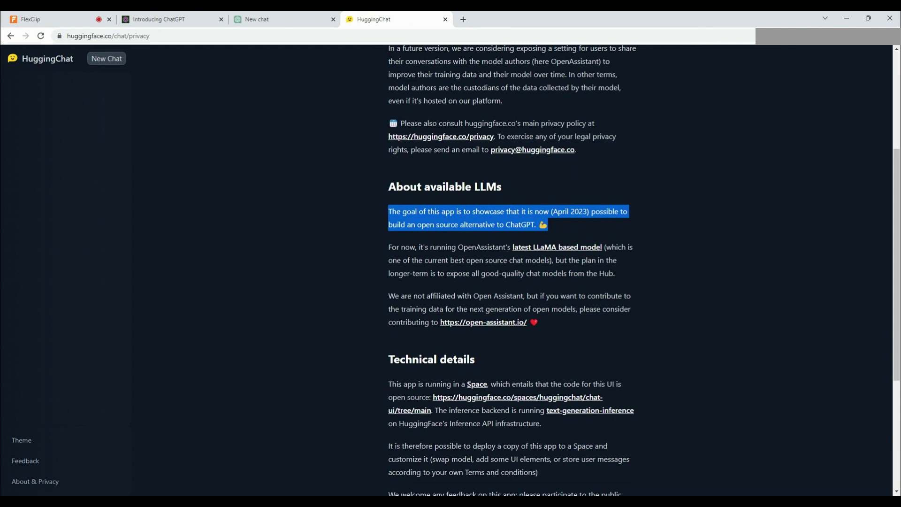
{"action": "left_click", "coordinate": [365, 291]}
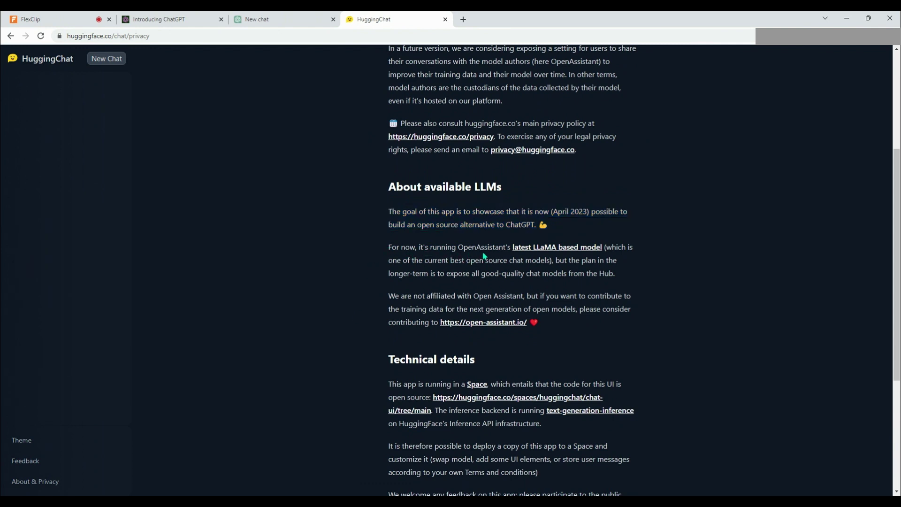
{"action": "left_click_drag", "start_coordinate": [461, 245], "coordinate": [511, 247]}
{"action": "left_click", "coordinate": [330, 255]}
In a new HuggingChat chat, send the prompt asking for five HuggingChat vs ChatGPT video titles
{"action": "left_click", "coordinate": [115, 60]}
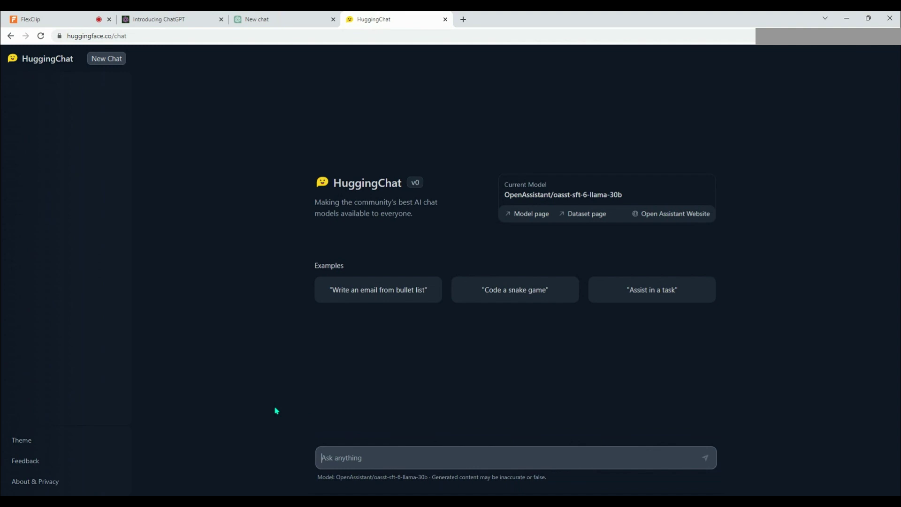
{"action": "key", "text": "ctrl+v"}
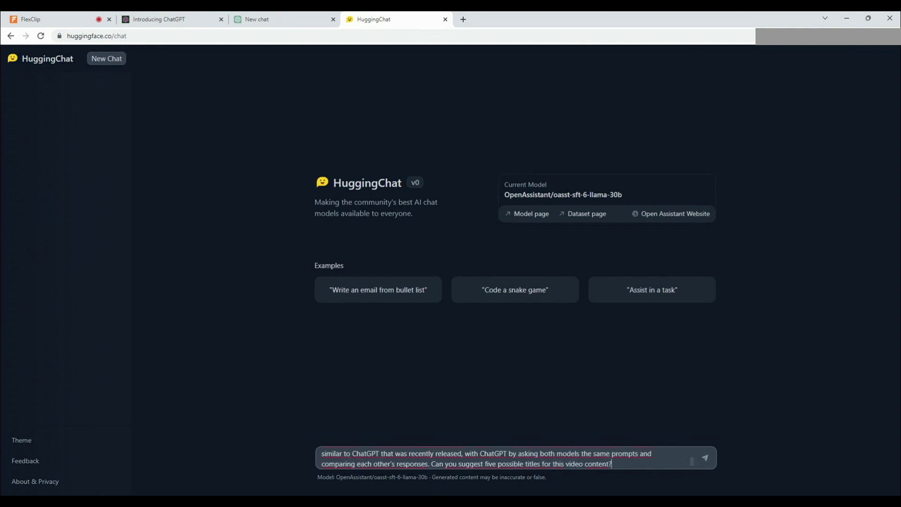
{"action": "key", "text": "Return"}
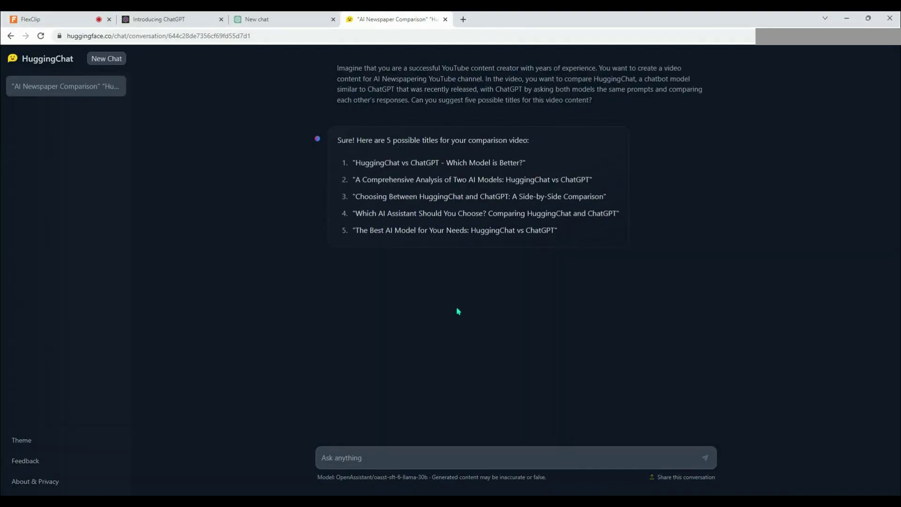
Send GPT-4 the same five-video-title prompt in the ChatGPT chat
{"action": "left_click", "coordinate": [288, 22]}
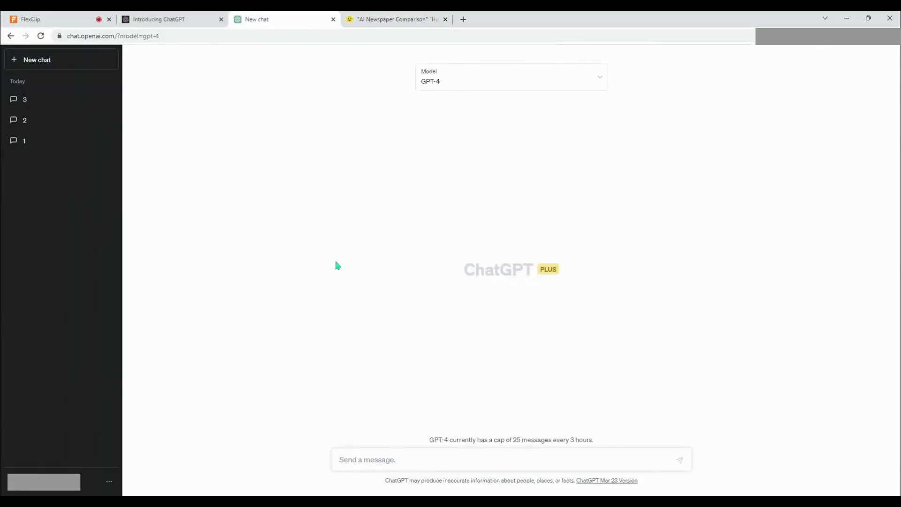
{"action": "left_click", "coordinate": [427, 455]}
{"action": "type", "text": "Imagine that you are a successful YouTube content creator with years of experience. You want to create a video content for AI Newspapering YouTube channel. In the video, you want to compare HuggingChat, a chatbot model similar to ChatGPT that was recently released, with ChatGPT by asking both models the same prompts and comparing each other’s responses. Can you suggest five possible titles for this video content?"}
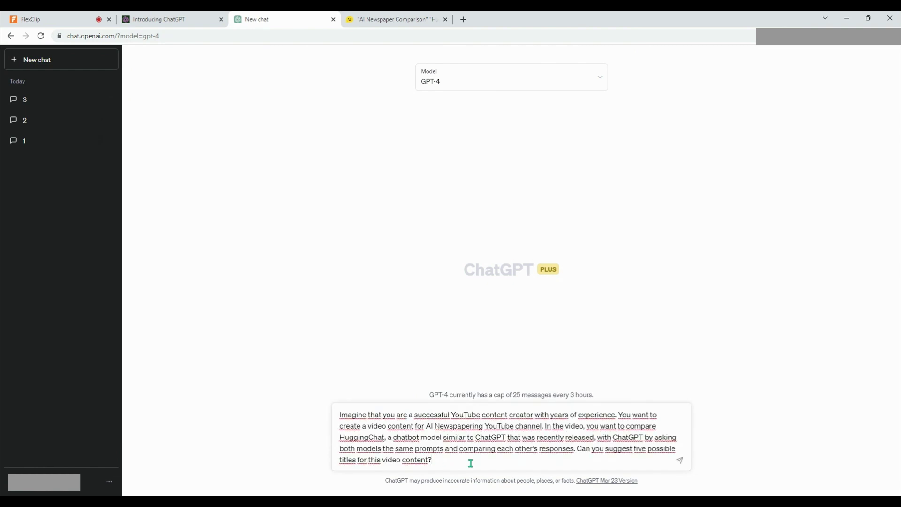
{"action": "key", "text": "Return"}
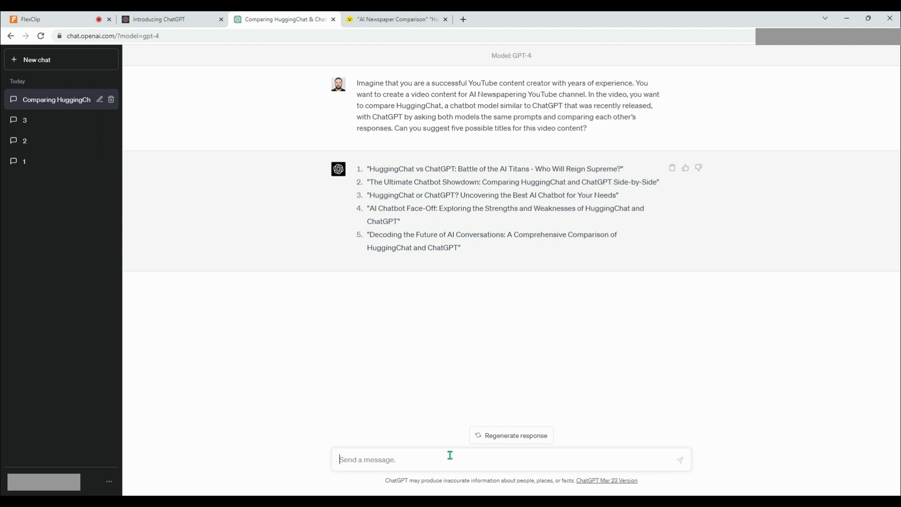
Send HuggingChat's titles with 'Can you choose the best one?', then reply 'Thanks ChatGPT!'
{"action": "key", "text": "ctrl+v"}
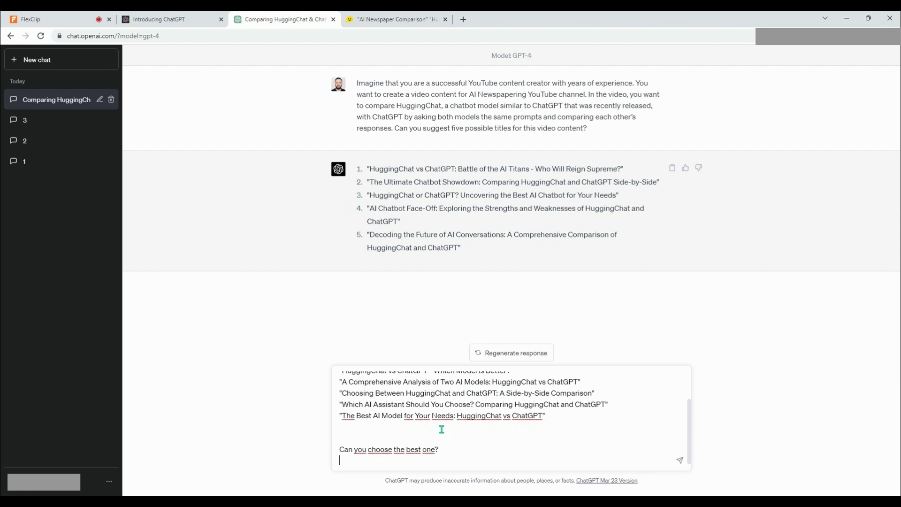
{"action": "scroll", "coordinate": [441, 429], "scroll_direction": "up", "scroll_amount": 2}
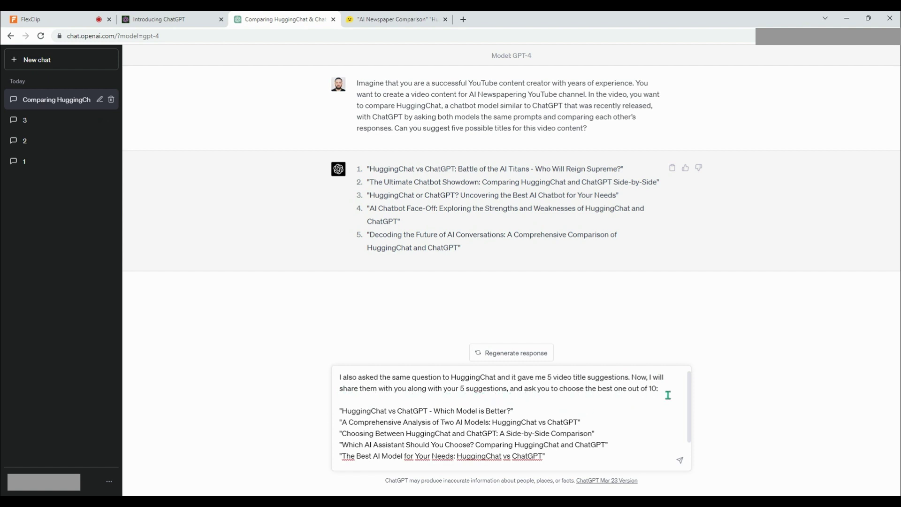
{"action": "left_click_drag", "start_coordinate": [689, 390], "coordinate": [690, 418]}
{"action": "key", "text": "Return"}
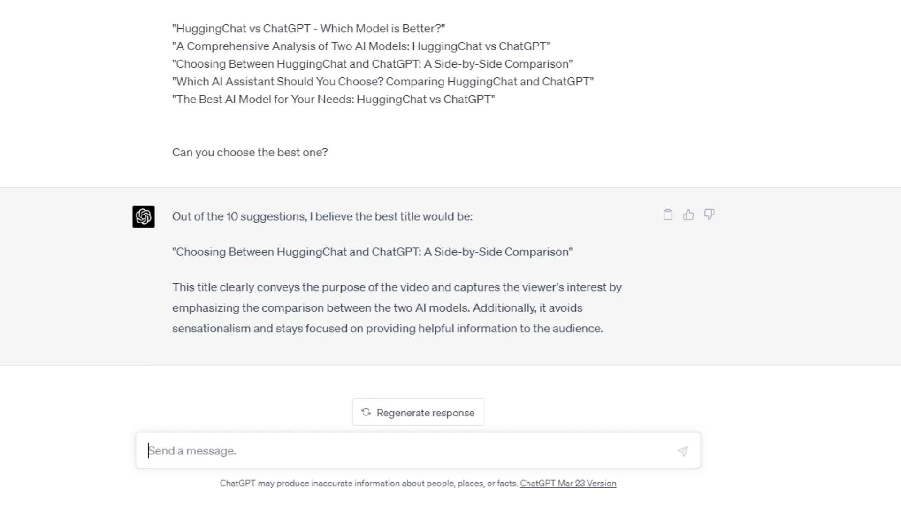
{"action": "type", "text": "T"}
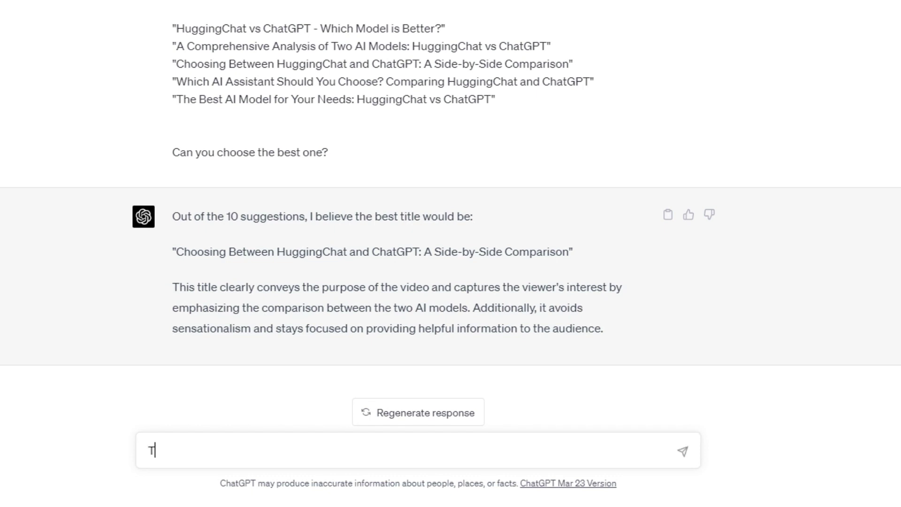
{"action": "type", "text": "hanks ChatGPT"}
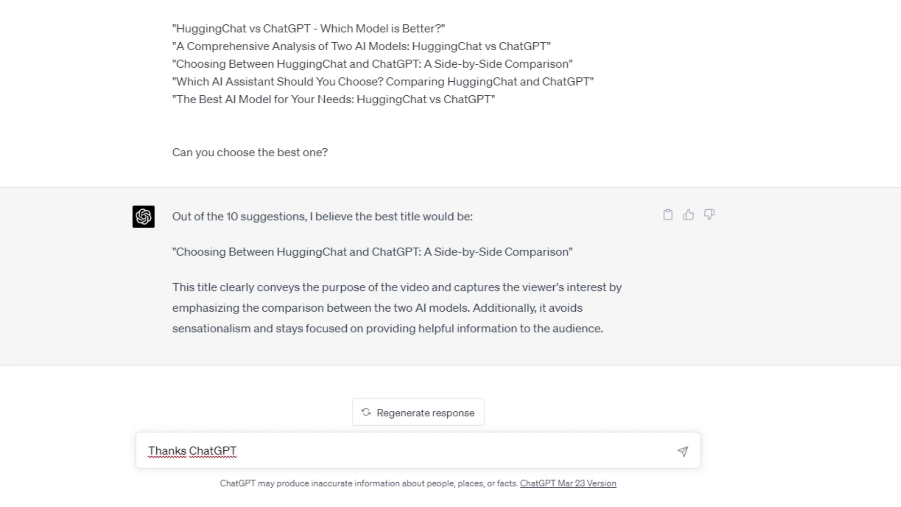
{"action": "type", "text": "!"}
{"action": "key", "text": "Return"}
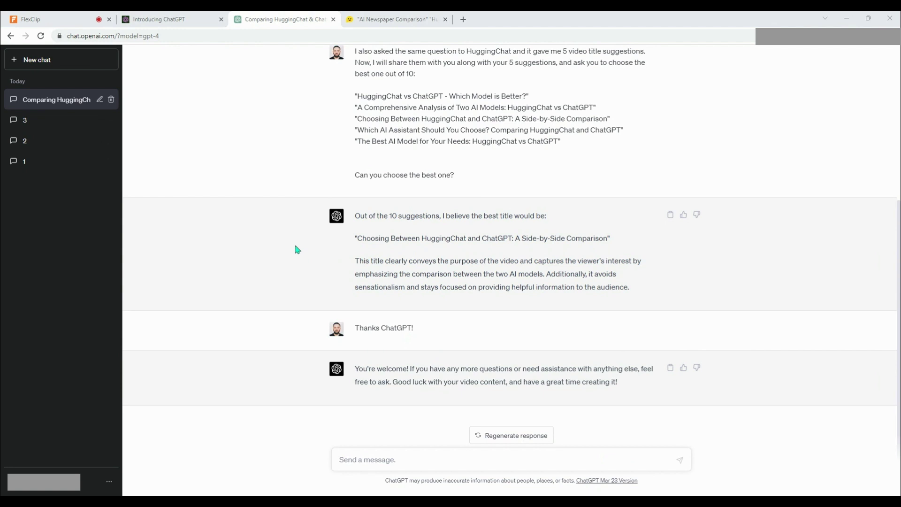
In HuggingChat, paste ChatGPT's five titles and ask it to choose the best one
{"action": "left_click", "coordinate": [380, 20]}
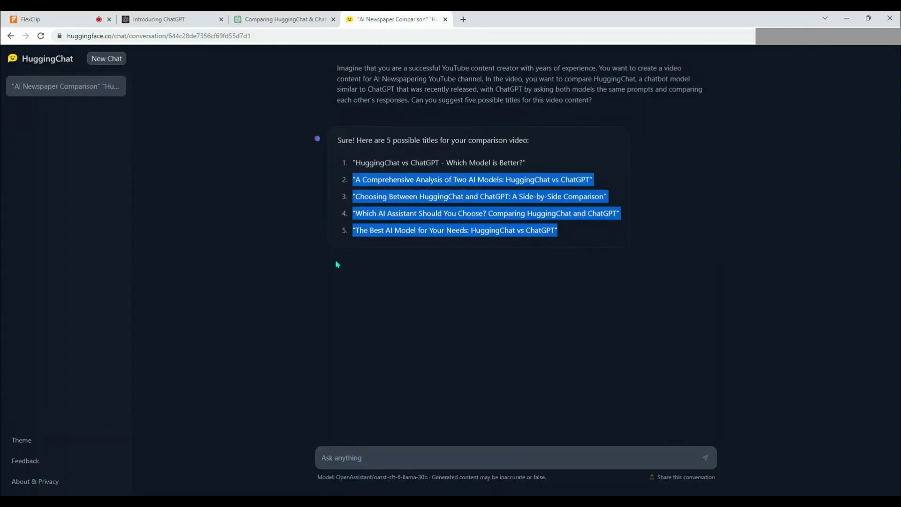
{"action": "left_click", "coordinate": [336, 309]}
{"action": "left_click", "coordinate": [337, 458]}
{"action": "type", "text": "I also asked the same question to ChatGPT and it gave me 5 video title suggestions. Now, I will share them with you along with your 5 suggestions, and ask you to choose the best one out of 10:  \"HuggingChat vs ChatGPT: Battle of the AI Titans - Who Will Reign Supreme?\" \"The Ultimate Chatbot Showdown: Comparing HuggingChat and ChatGPT Side-by-Side\" \"HuggingChat or ChatGPT? Uncovering the Best AI Chatbot for Your Needs\" \"AI Chatbot Face-Off: Exploring the Strengths and Weaknesses of HuggingChat and ChatGPT\" \"Decoding the Future of AI Conversations: A Comprehensive Comparison of HuggingChat and ChatGPT\"  Can you choose the best one?"}
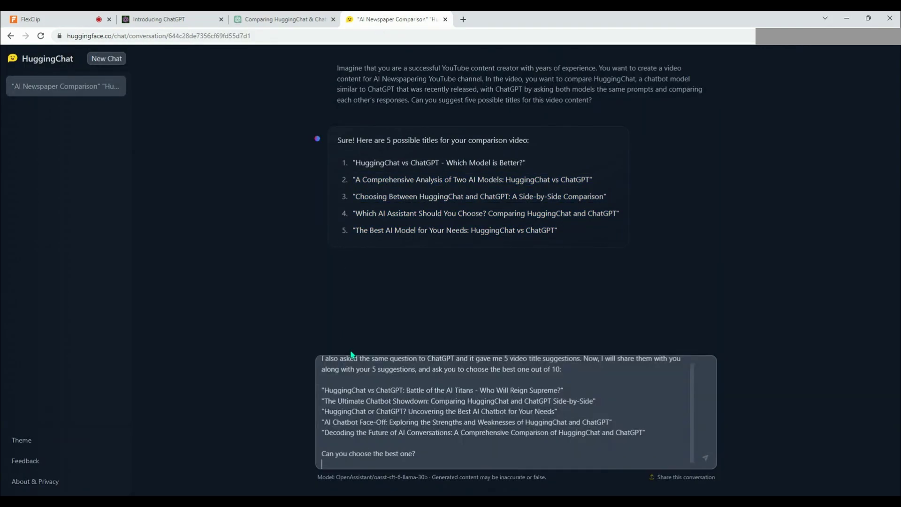
{"action": "key", "text": "Return"}
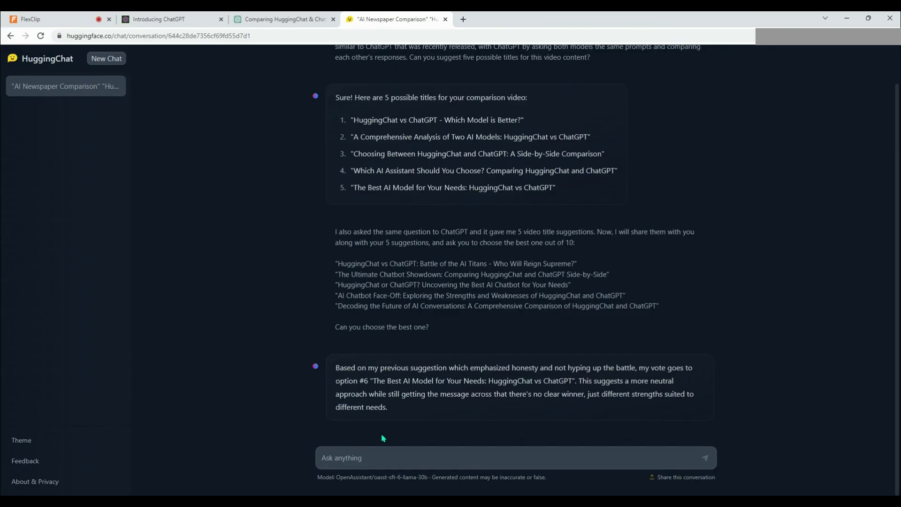
Send 'Thanks HuggingChat!' and scroll up to review its chosen title
{"action": "type", "text": "Thanks HuggingChat!"}
{"action": "key", "text": "Return"}
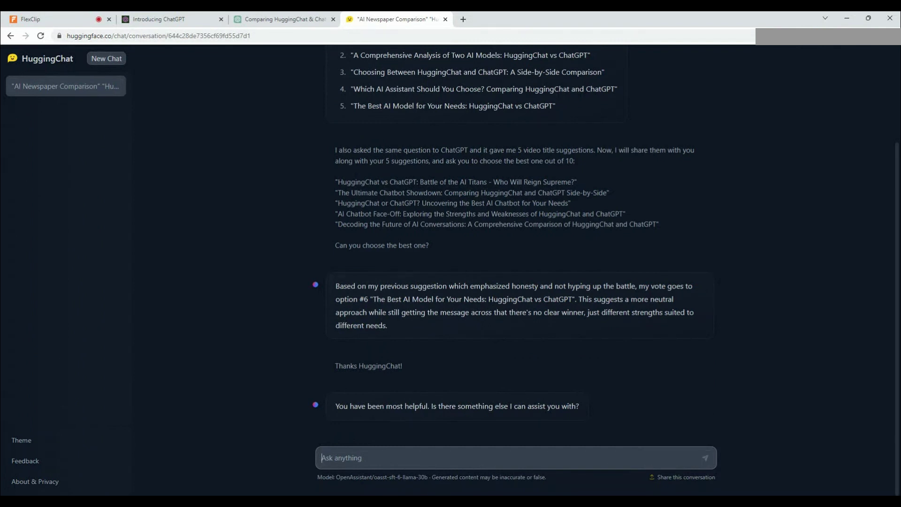
{"action": "scroll", "coordinate": [244, 387], "scroll_direction": "up", "scroll_amount": 1}
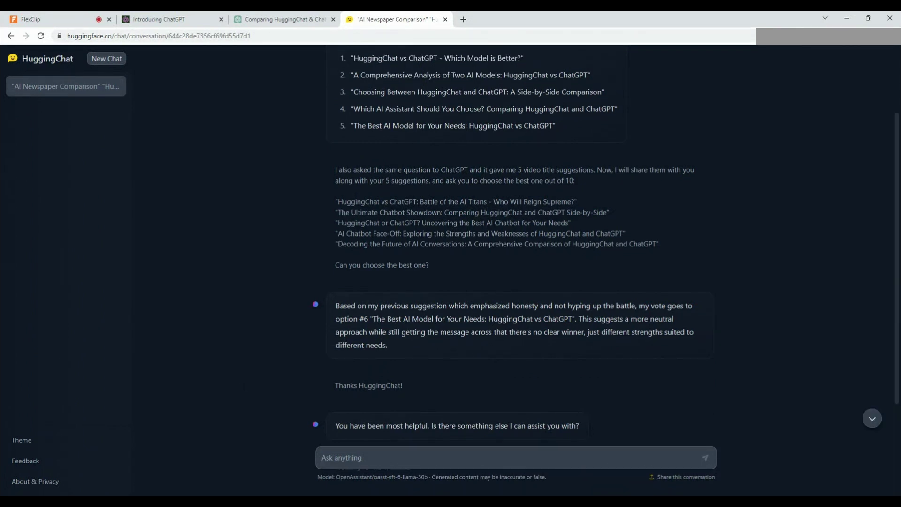
{"action": "left_click", "coordinate": [287, 363]}
Open a new tab and load beatbot.fm by entering 'beatbot' in the address bar
{"action": "left_click", "coordinate": [463, 19]}
{"action": "left_click", "coordinate": [457, 34]}
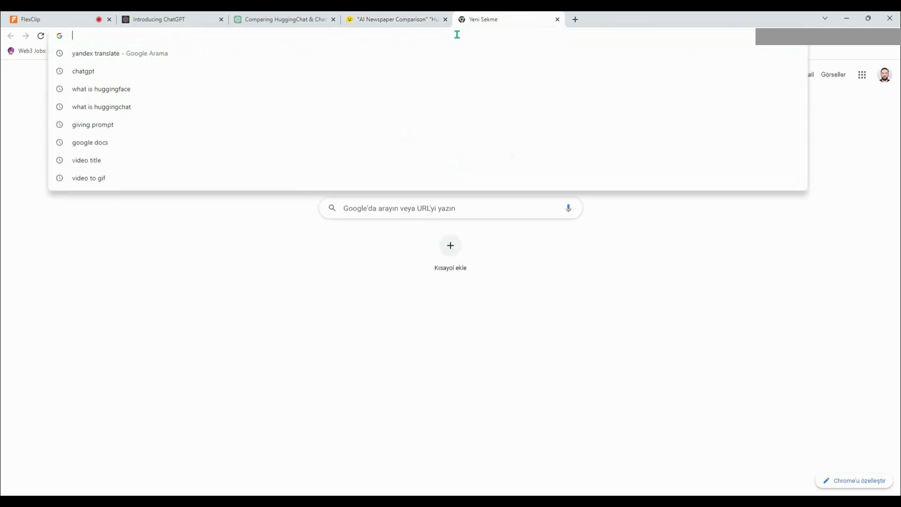
{"action": "type", "text": "beatbot.fm"}
{"action": "key", "text": "Return"}
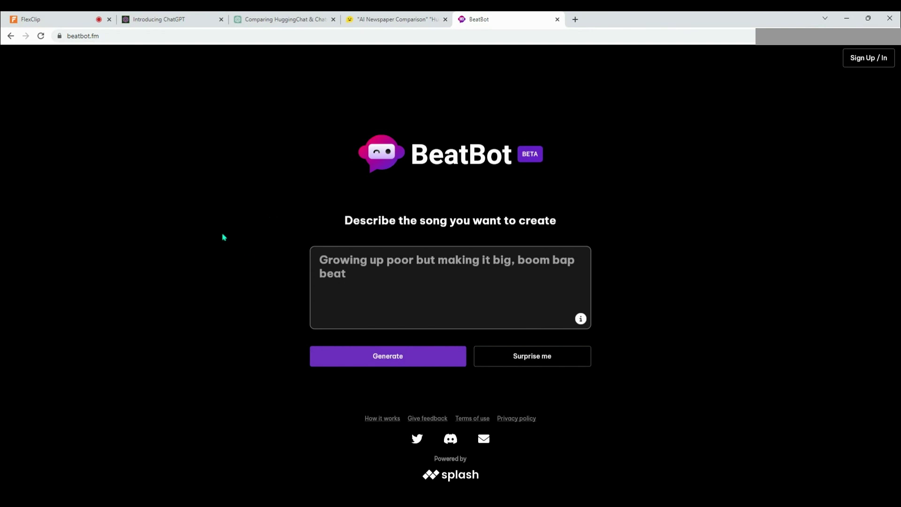
Ask ChatGPT for a quatrain of four eight-word lines for the chosen title, then send 'Thanks'
{"action": "left_click", "coordinate": [280, 24]}
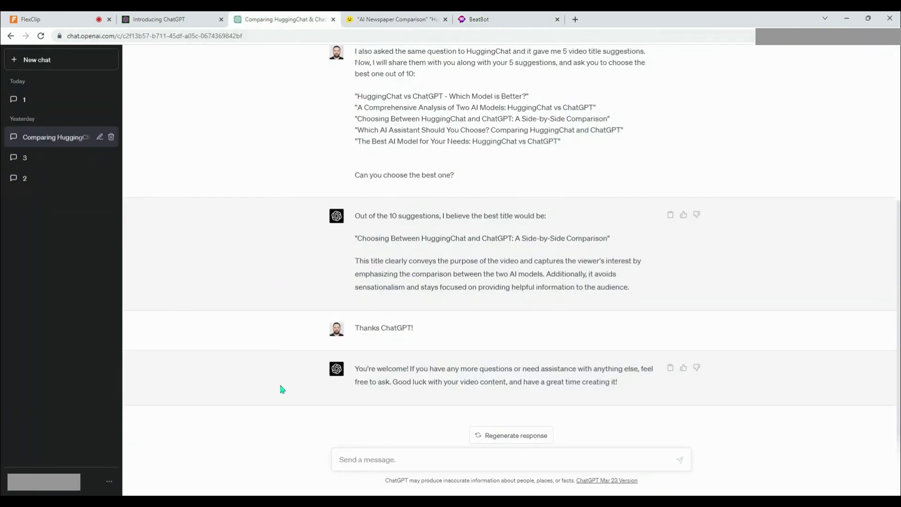
{"action": "left_click", "coordinate": [390, 458]}
{"action": "type", "text": "I want to write song lyrics for the video title you selected for me: \"Choosing Between HuggingChat and ChatGPT: A Side-by-Side Comparison\"  Can you write a quatrain consisting of 4 lines and each line containing 8 words?"}
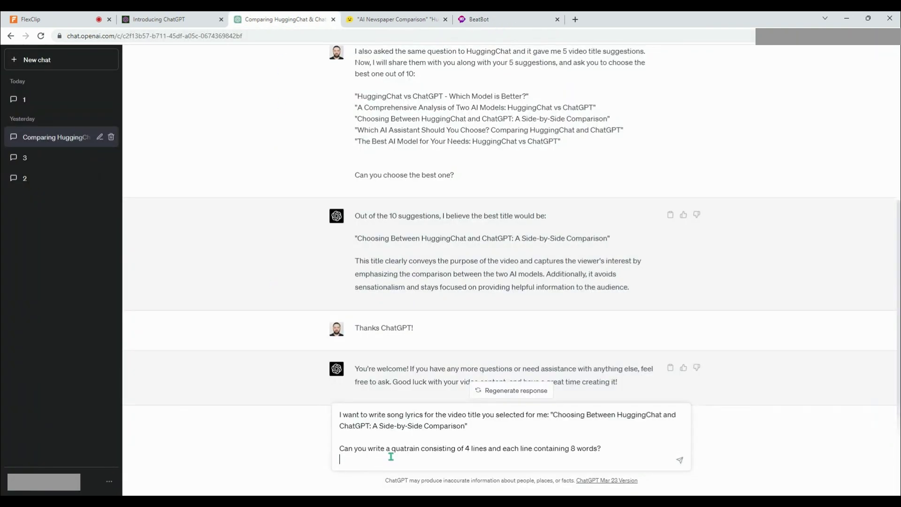
{"action": "key", "text": "BackSpace"}
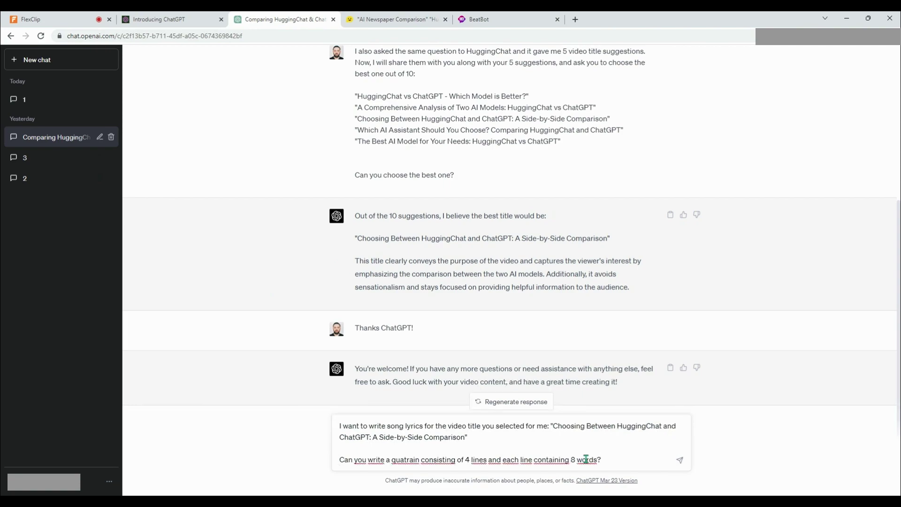
{"action": "key", "text": "Return"}
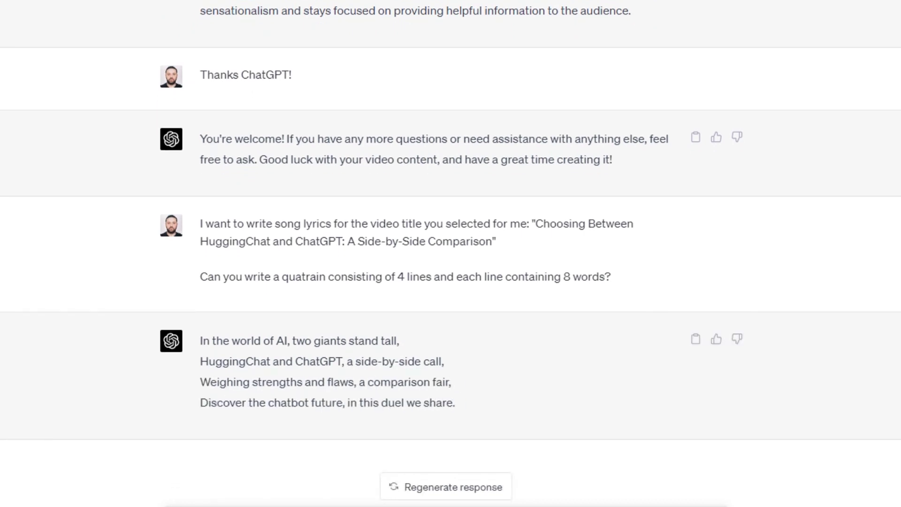
{"action": "type", "text": "Thanks"}
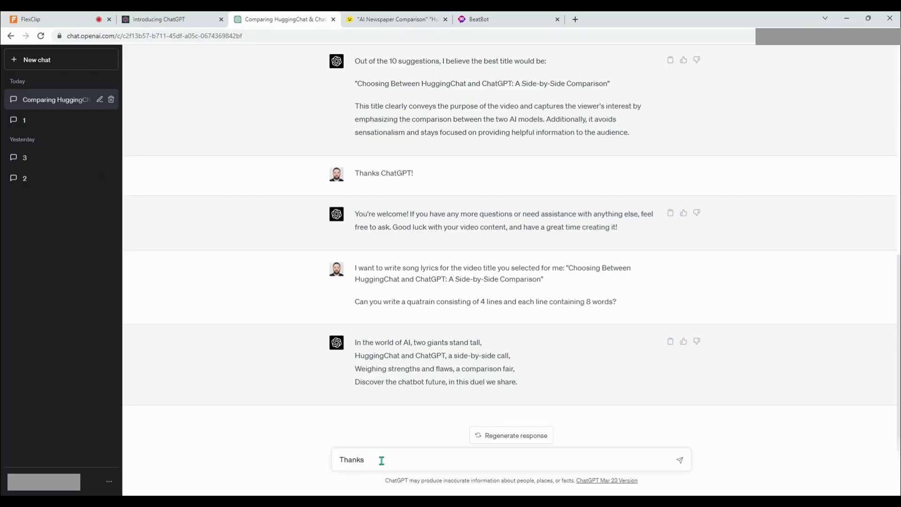
{"action": "key", "text": "Return"}
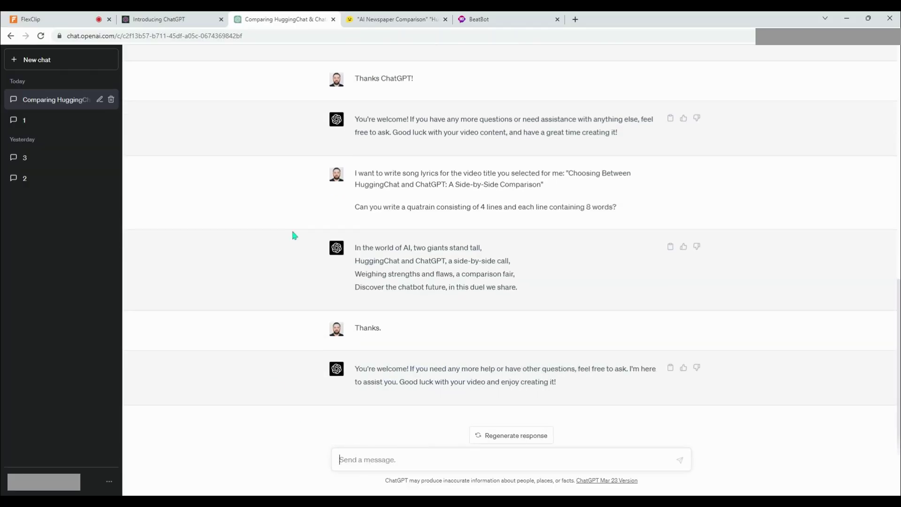
Ask HuggingChat for an eight-words-per-line quatrain about 'The Best AI Model for Your Needs'
{"action": "left_click", "coordinate": [378, 19]}
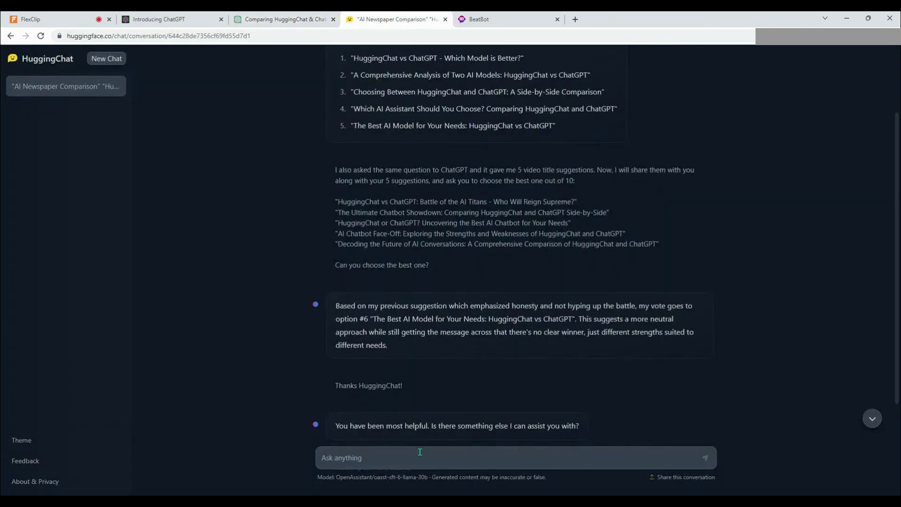
{"action": "type", "text": "I want to write song lyrics for the video title you selected for me: \"The Best AI Model for Your Needs: HuggingChat vs ChatGPT\"  Can you write a quatrain consisting of 4 lines and each line containing 8 words?"}
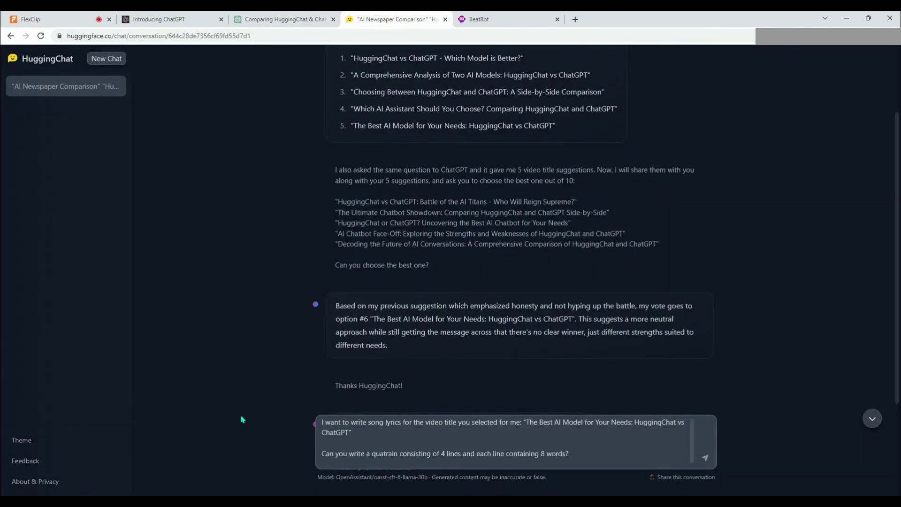
{"action": "key", "text": "Return"}
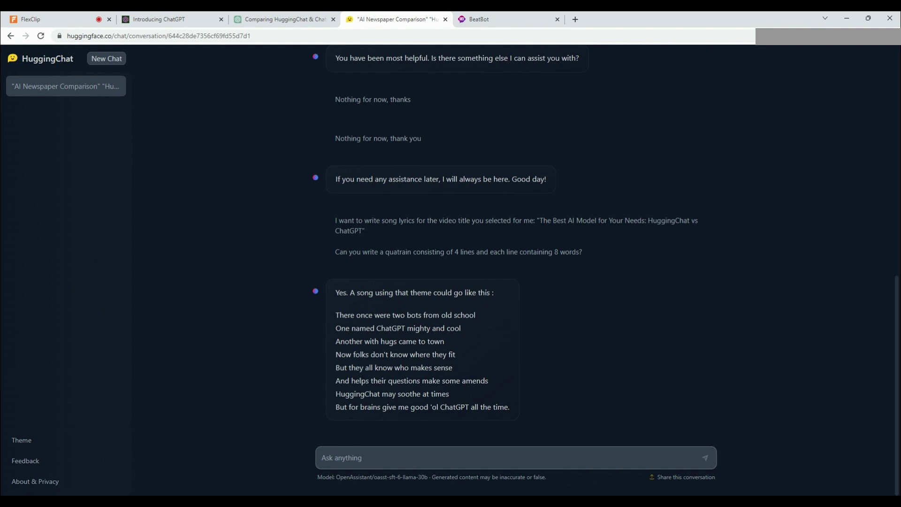
{"action": "scroll", "coordinate": [663, 455], "scroll_direction": "up", "scroll_amount": 1}
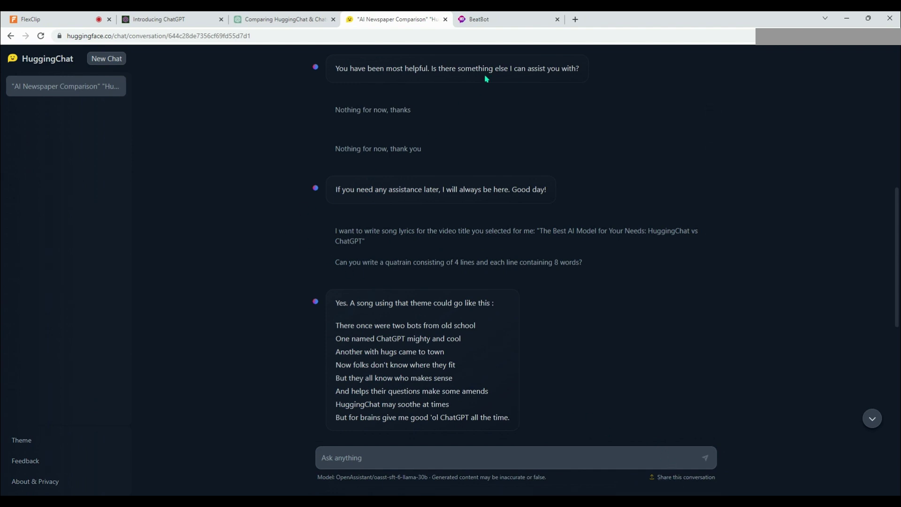
Generate a BeatBot test song from the description 'ordinary music please'
{"action": "left_click", "coordinate": [504, 23]}
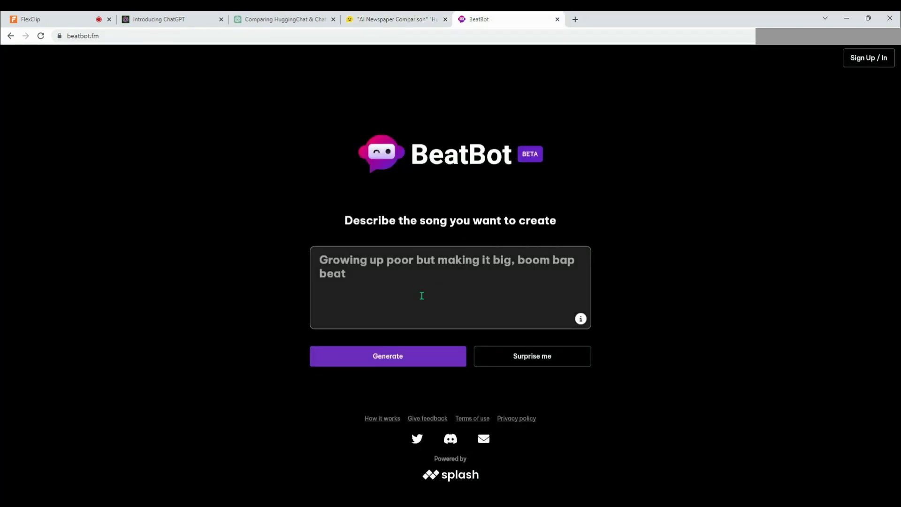
{"action": "left_click", "coordinate": [414, 264]}
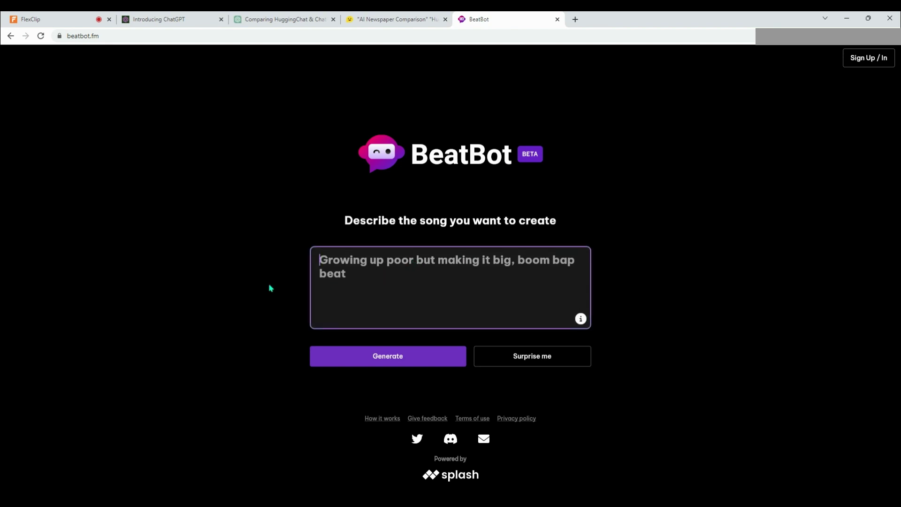
{"action": "type", "text": "ordina"}
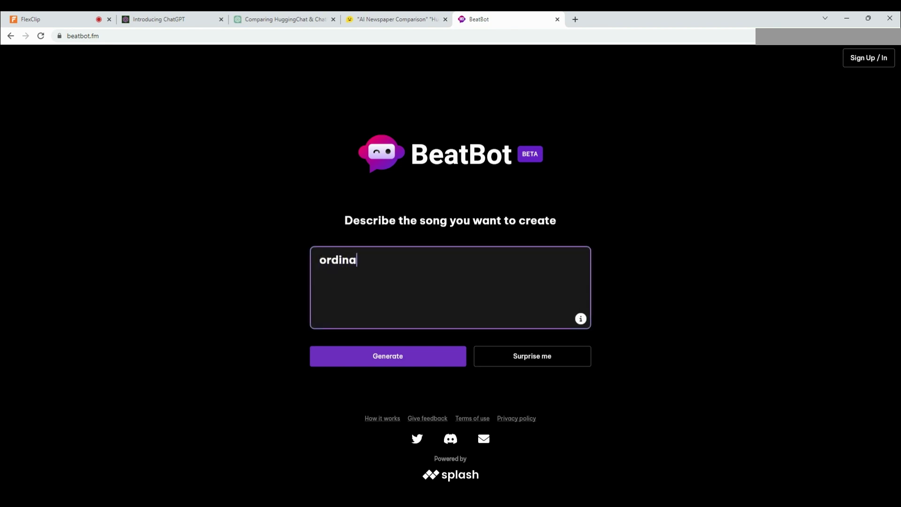
{"action": "type", "text": "ry music please"}
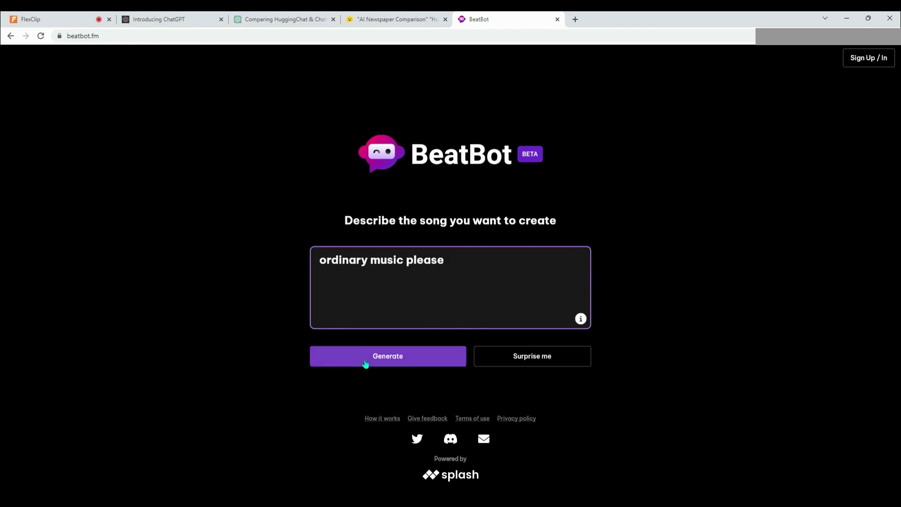
{"action": "left_click", "coordinate": [364, 362]}
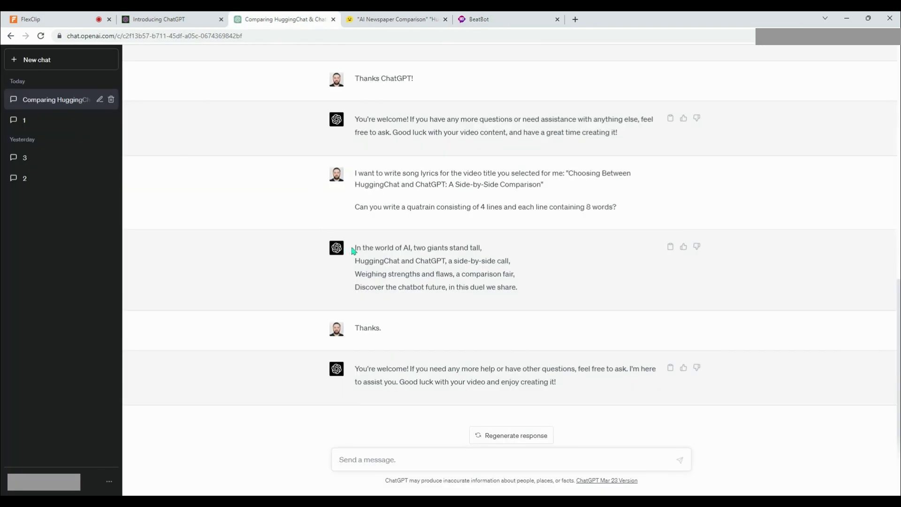
Replace the BeatBot song's lyrics with ChatGPT's quatrain, separated by blank lines
{"action": "left_click_drag", "start_coordinate": [354, 247], "coordinate": [525, 291]}
{"action": "key", "text": "ctrl+c"}
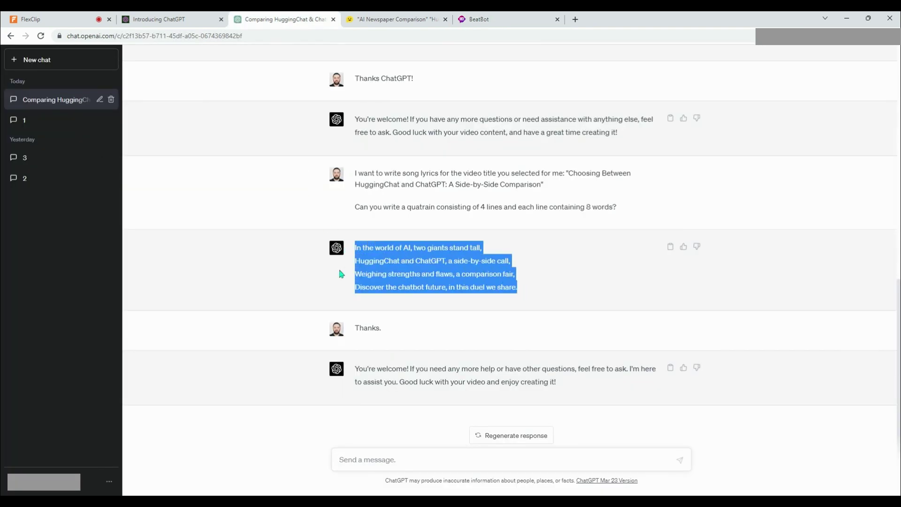
{"action": "left_click", "coordinate": [484, 20]}
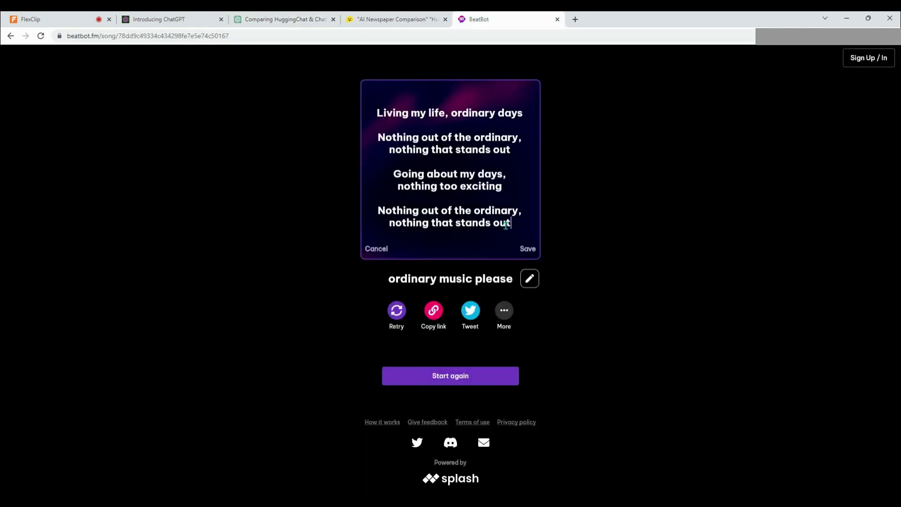
{"action": "left_click_drag", "start_coordinate": [429, 186], "coordinate": [369, 114]}
{"action": "key", "text": "ctrl+v"}
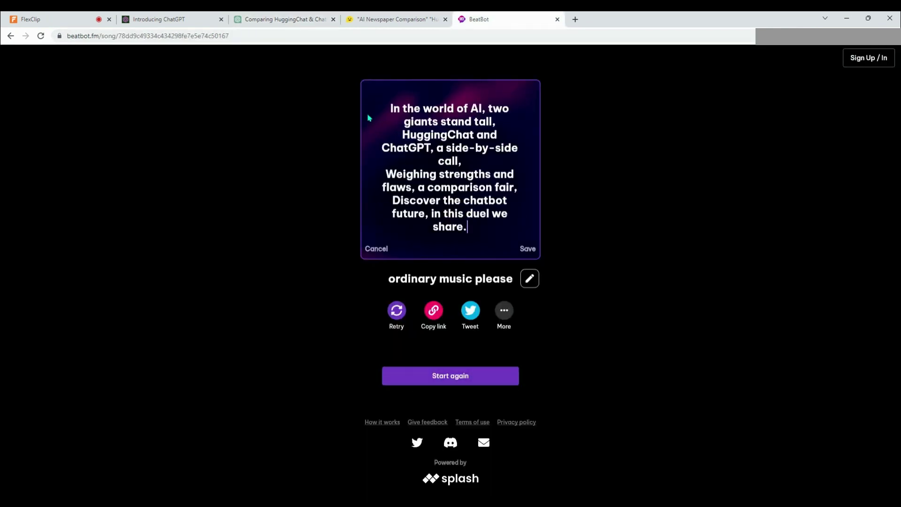
{"action": "left_click", "coordinate": [502, 122]}
{"action": "key", "text": "Return"}
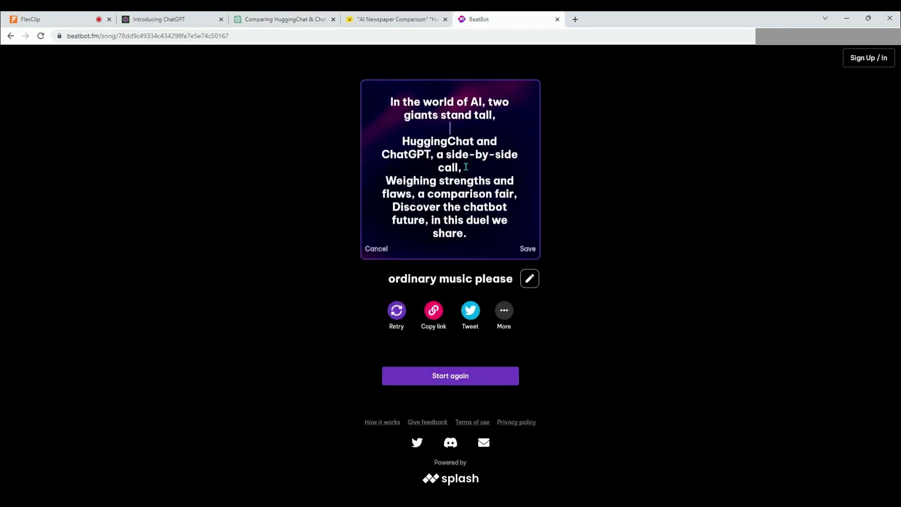
{"action": "key", "text": "Return"}
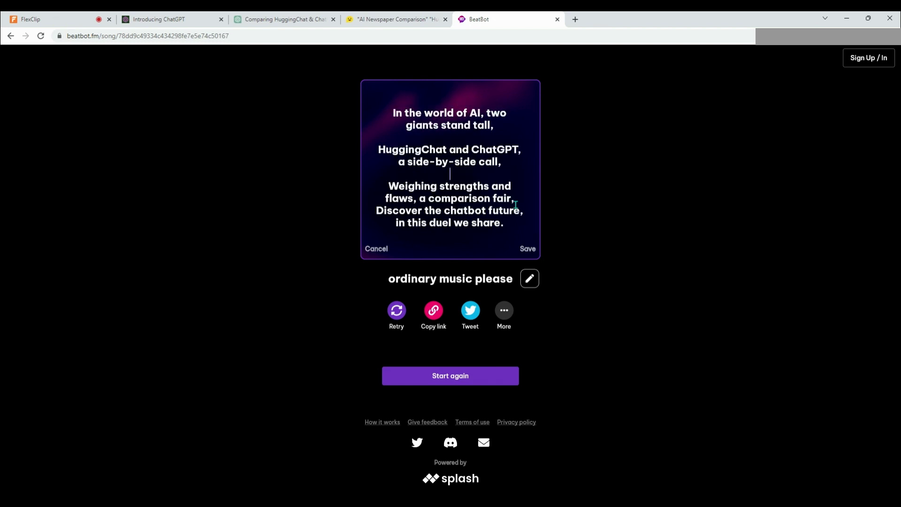
{"action": "key", "text": "Return"}
Save the edited lyrics to remake the song and download its audio as MP3
{"action": "left_click", "coordinate": [528, 248]}
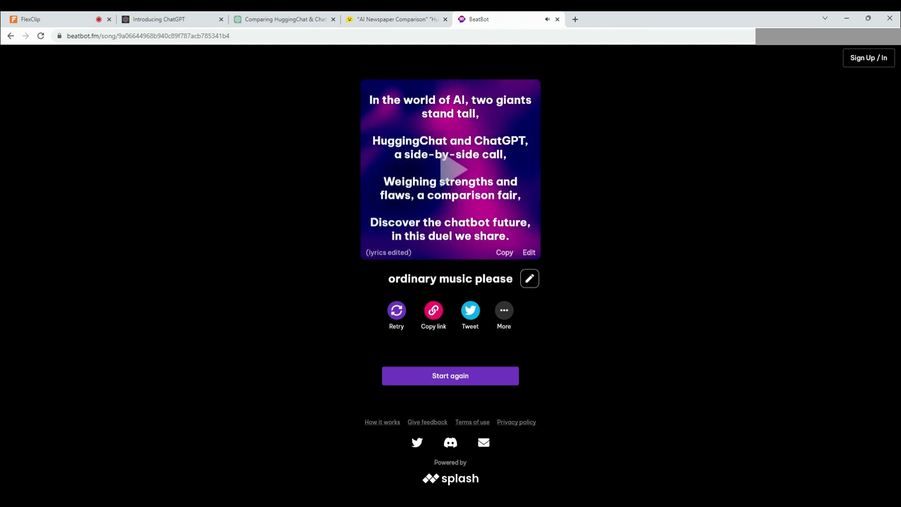
{"action": "left_click", "coordinate": [506, 310]}
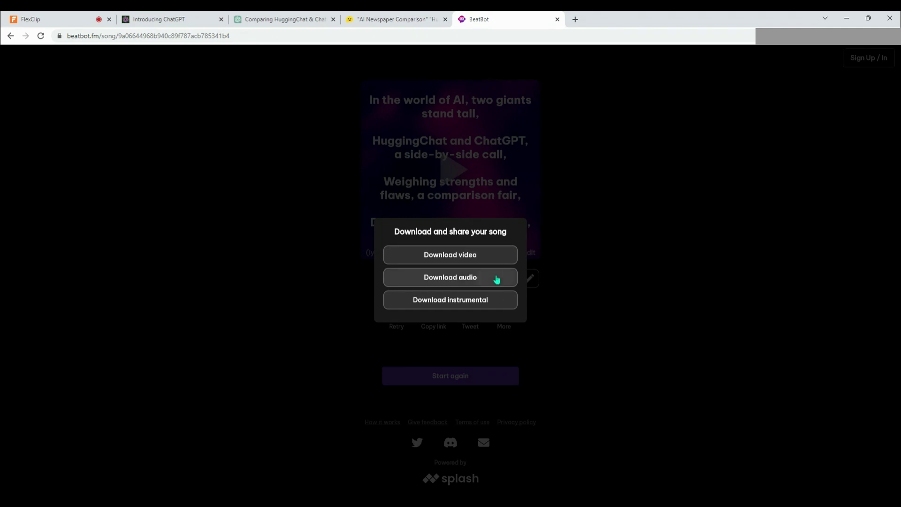
{"action": "left_click", "coordinate": [497, 280]}
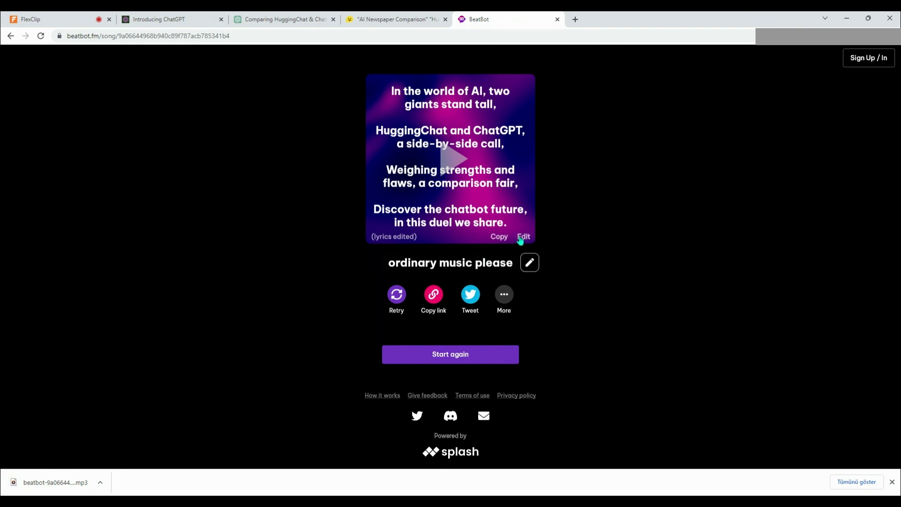
Trim the song's lyrics to HuggingChat's first four lines and save to remake the song
{"action": "left_click", "coordinate": [522, 237]}
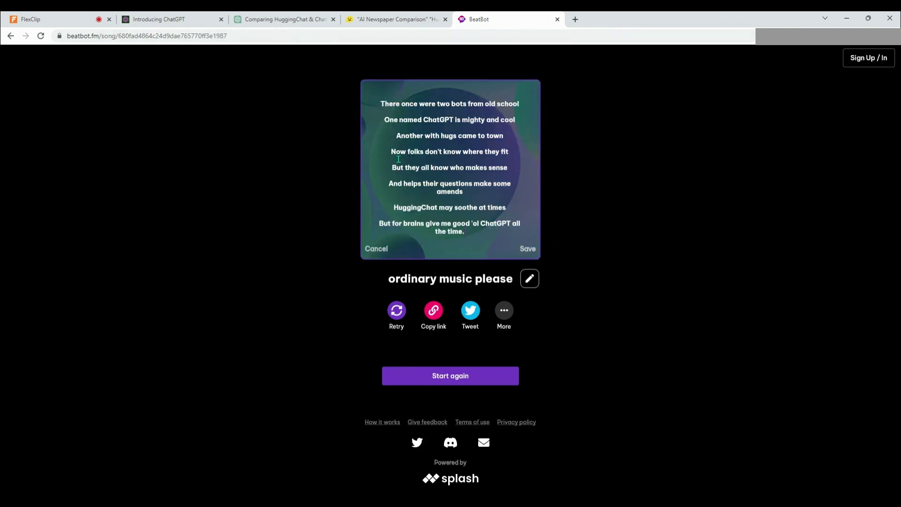
{"action": "left_click_drag", "start_coordinate": [403, 170], "coordinate": [486, 229]}
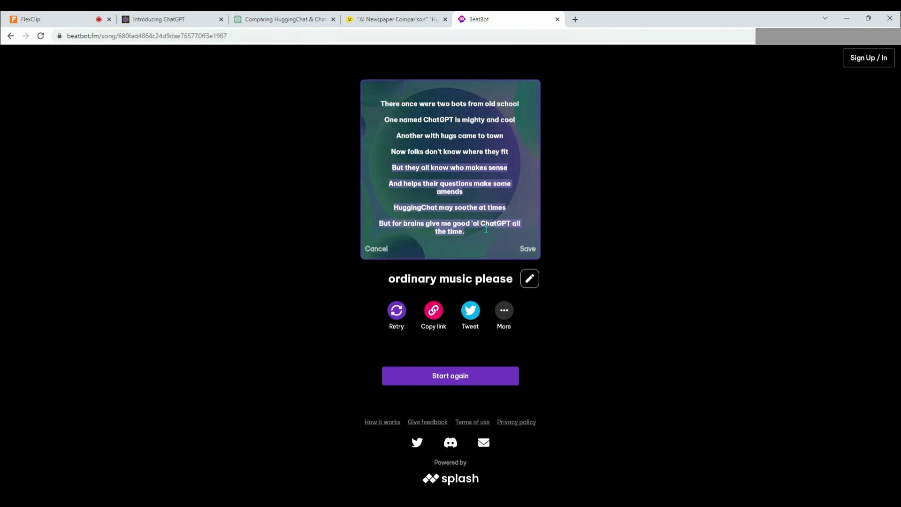
{"action": "key", "text": "BackSpace"}
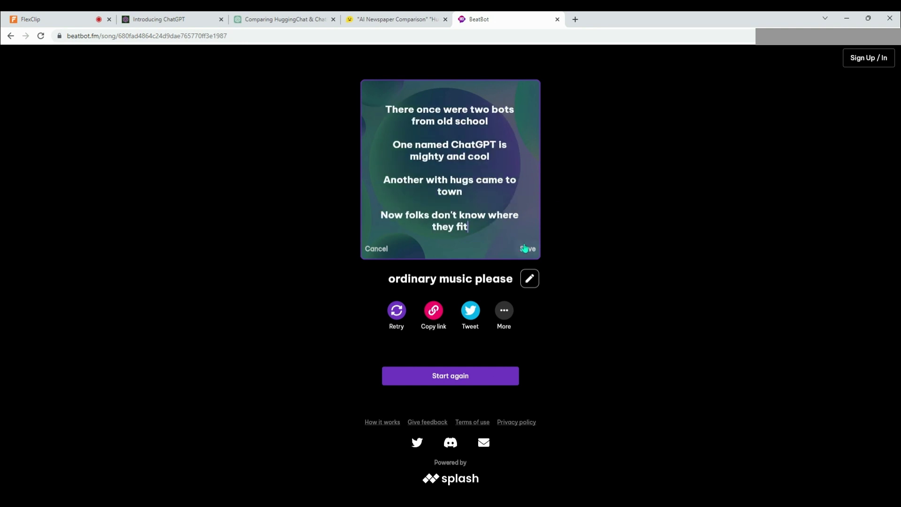
{"action": "left_click", "coordinate": [526, 249]}
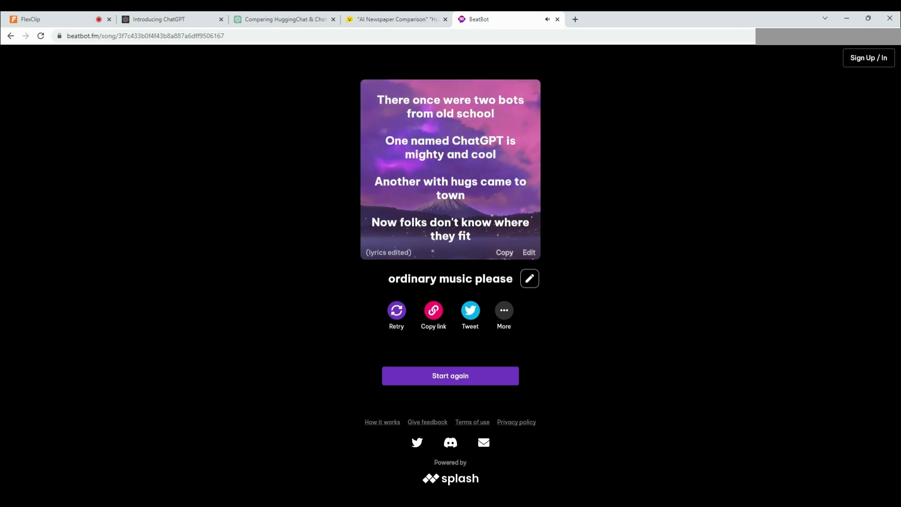
Pause the new song's playback and download its audio
{"action": "left_click", "coordinate": [404, 253]}
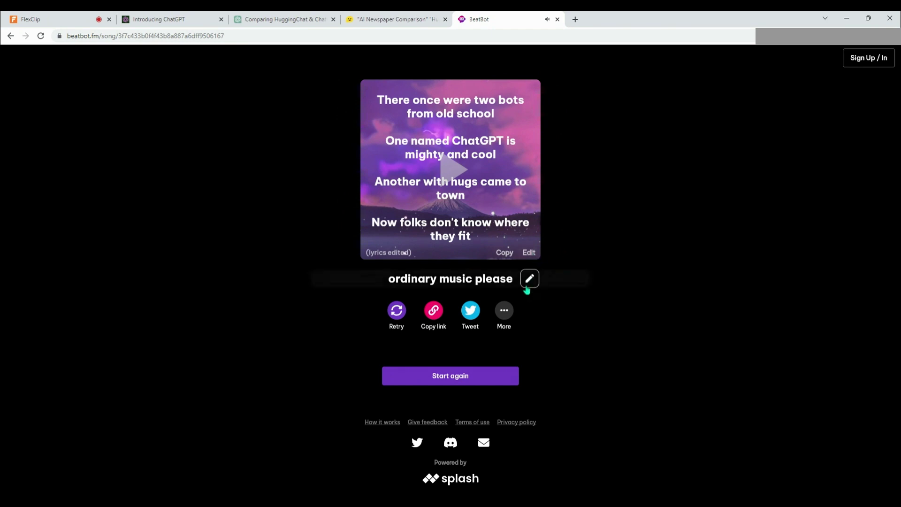
{"action": "left_click", "coordinate": [506, 312]}
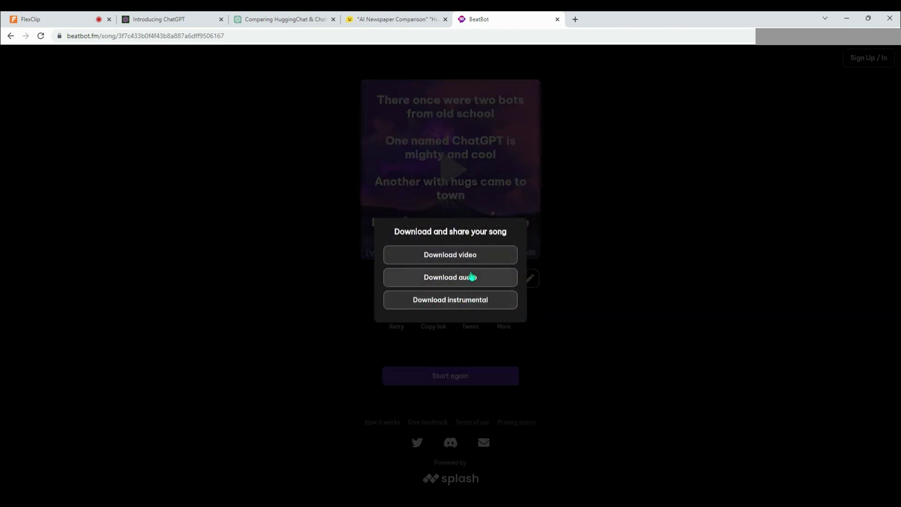
{"action": "left_click", "coordinate": [472, 278]}
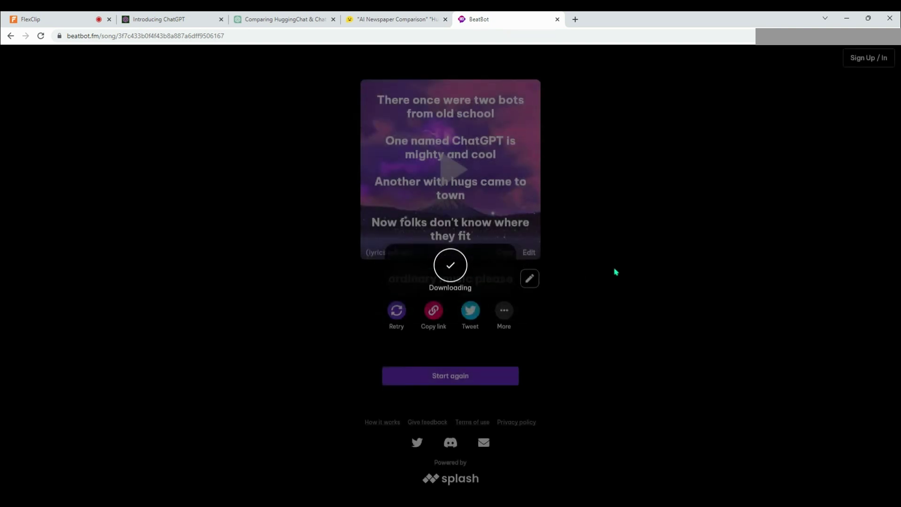